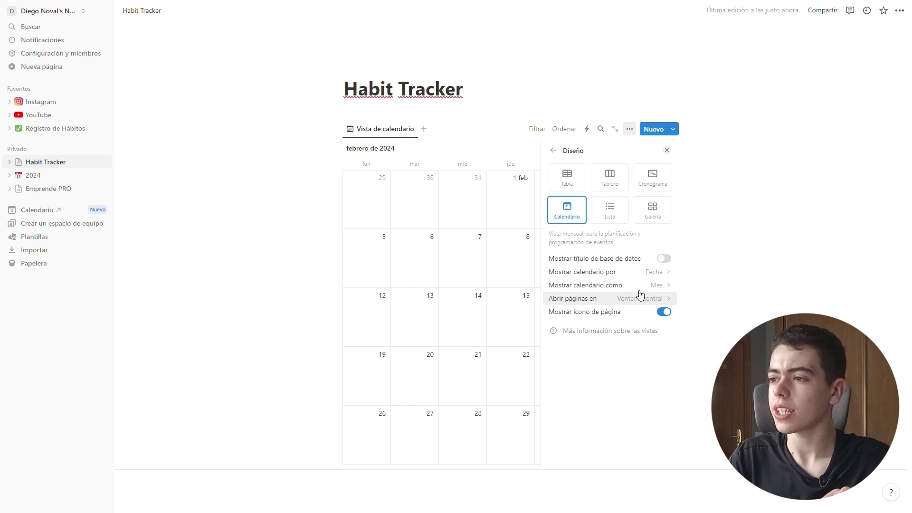
# - Set the calendar to display by week (Semana) and rename the view to "Vista de Semana"
pyautogui.click(639, 286)
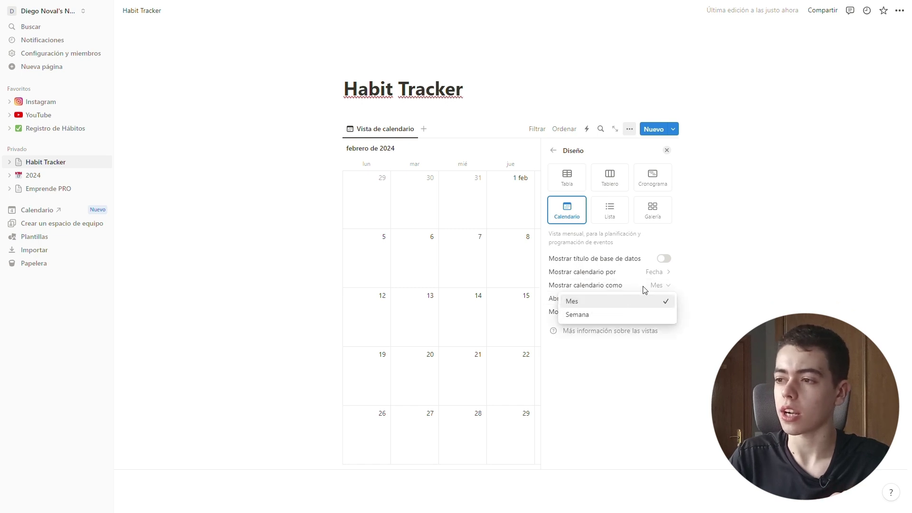
pyautogui.click(592, 316)
pyautogui.click(388, 131)
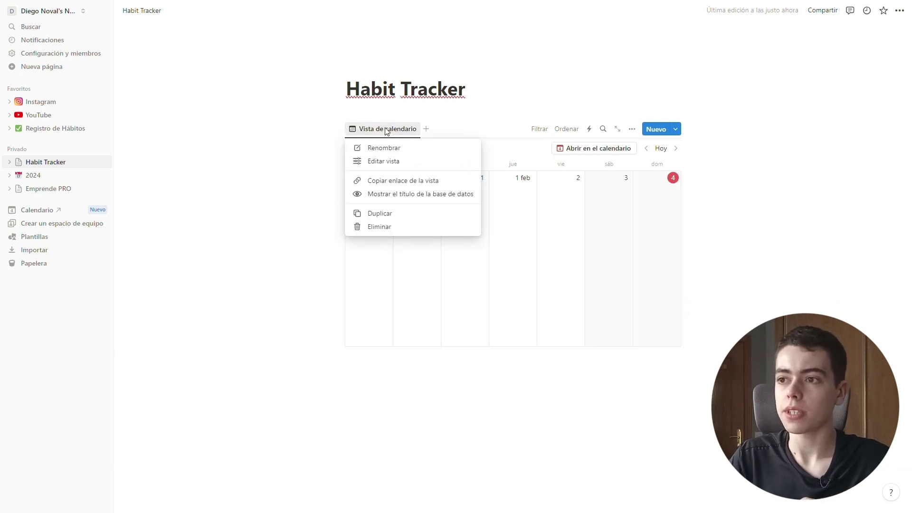
pyautogui.click(406, 155)
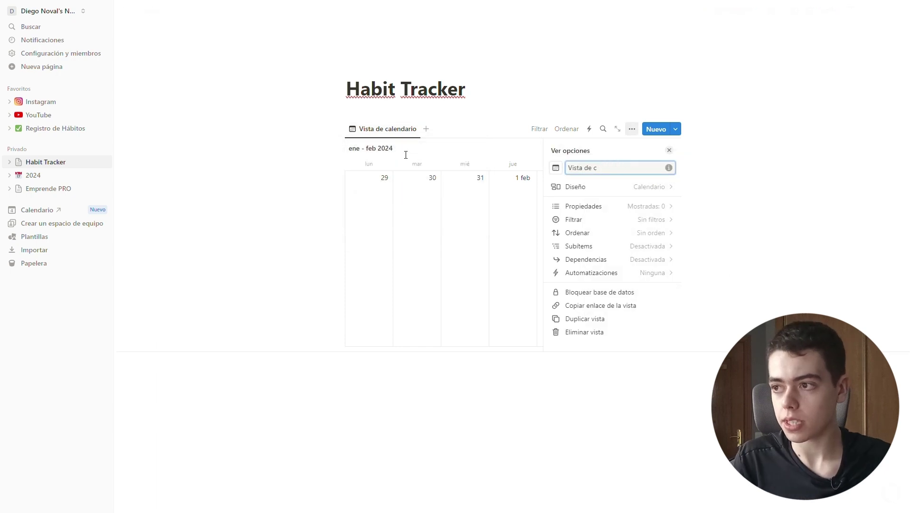
pyautogui.write('Vista de Semana')
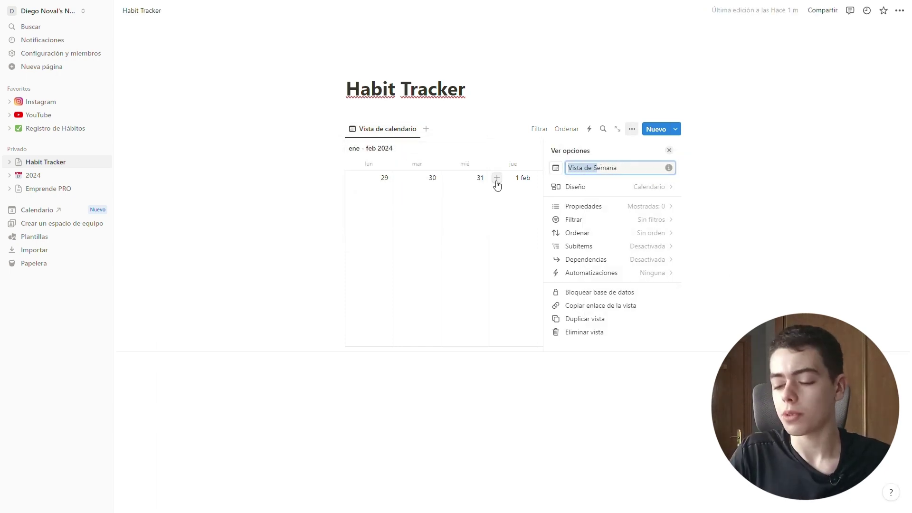
pyautogui.click(497, 179)
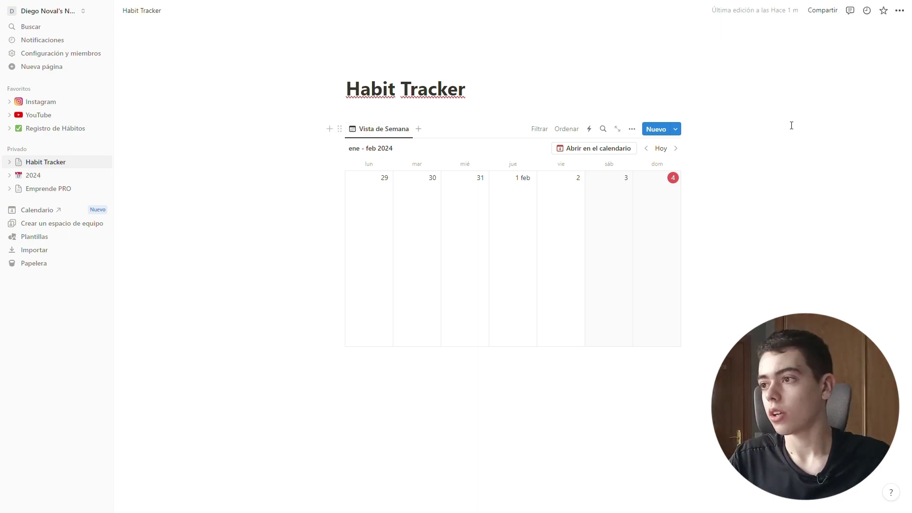
# - Create a new template for the Registro de Hábitos database and title it "Hábitos"
pyautogui.click(676, 129)
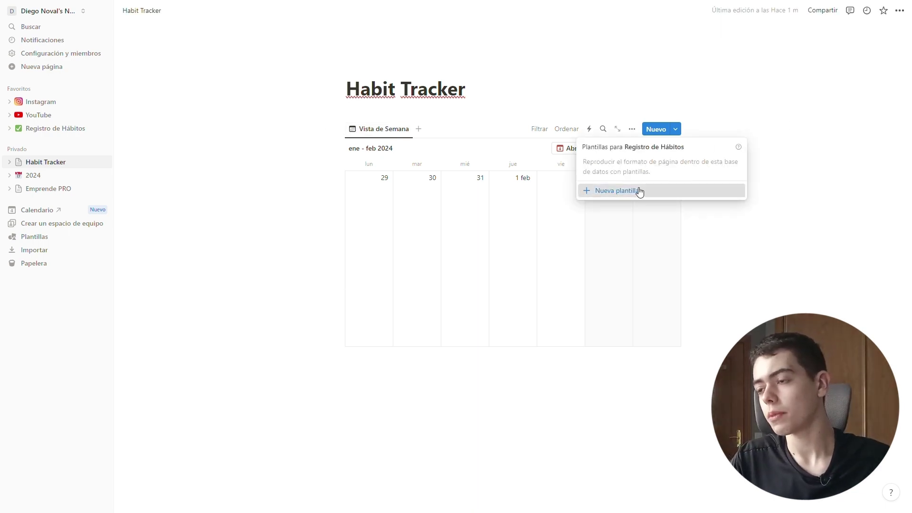
pyautogui.click(638, 190)
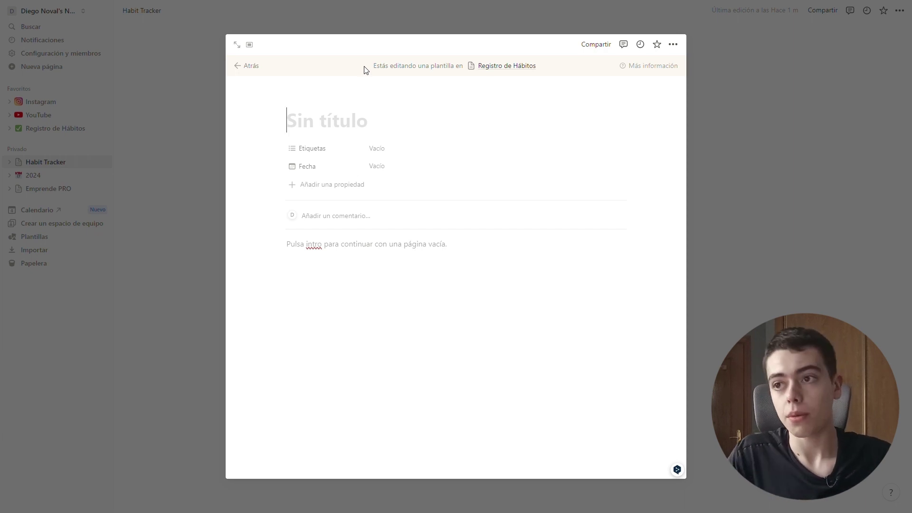
pyautogui.write('Hábitos')
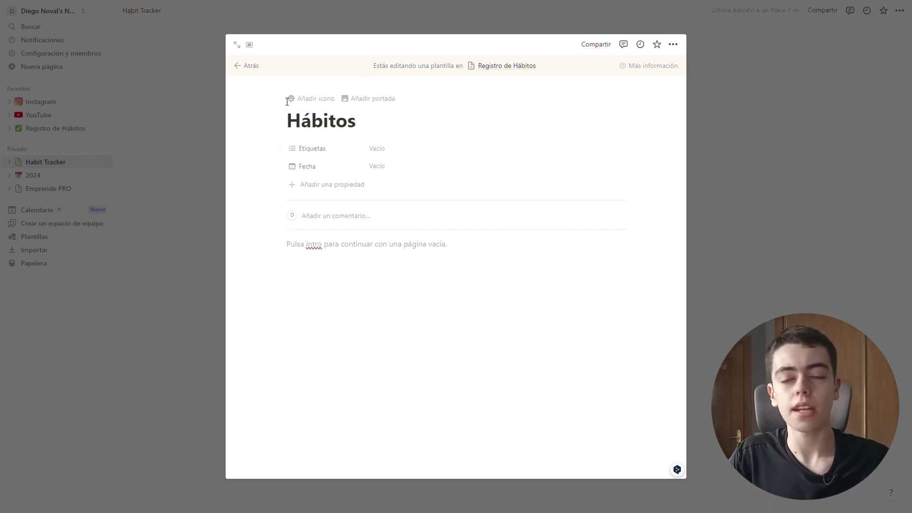
# - Delete the Etiquetas property from the Registro de Hábitos database
pyautogui.click(281, 150)
pyautogui.click(311, 225)
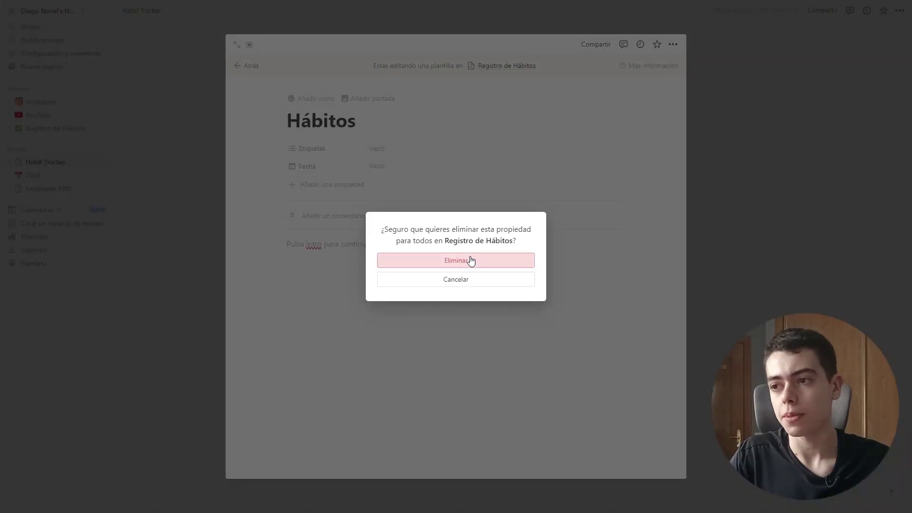
pyautogui.click(469, 261)
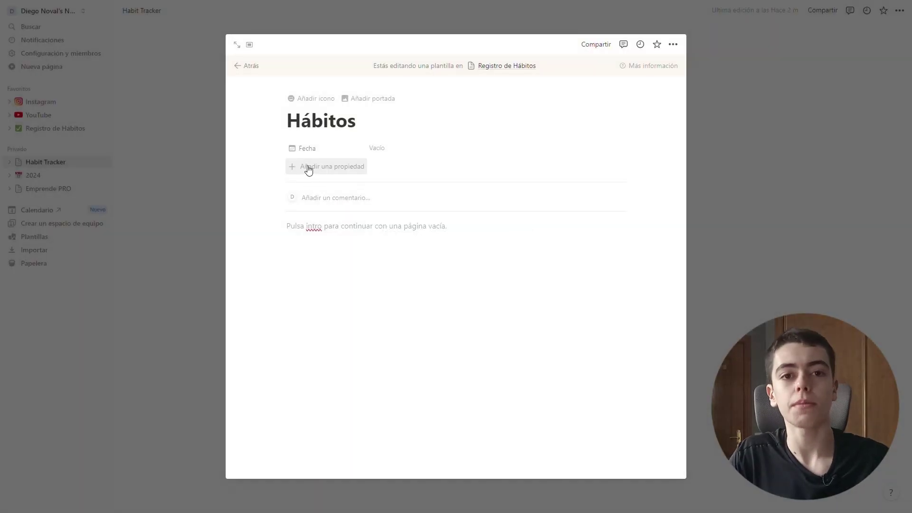
# - Add a checkbox (Casilla) property named "Leer" to the template and give it an open-book icon
pyautogui.click(309, 167)
pyautogui.scroll(-3, 338, 295)
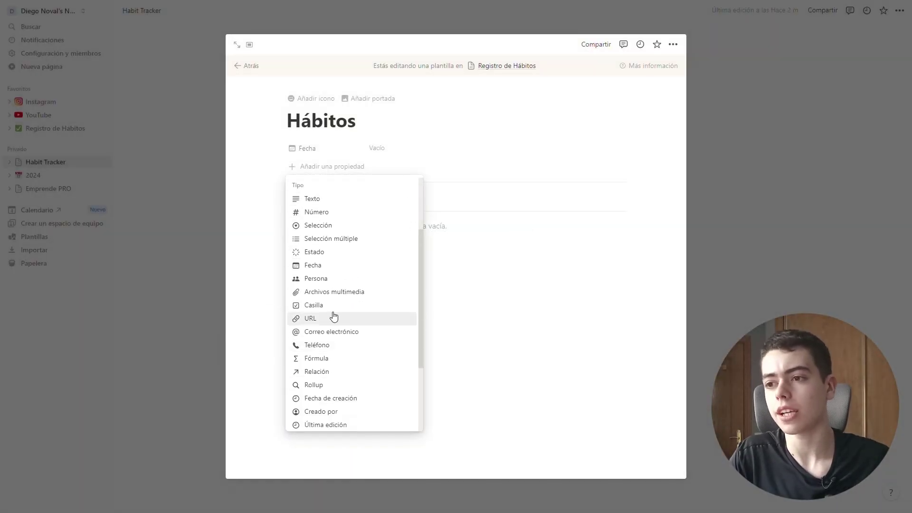
pyautogui.click(325, 305)
pyautogui.press('BackSpace')
pyautogui.press('BackSpace')
pyautogui.press('BackSpace')
pyautogui.press('BackSpace')
pyautogui.press('BackSpace')
pyautogui.press('BackSpace')
pyautogui.press('BackSpace')
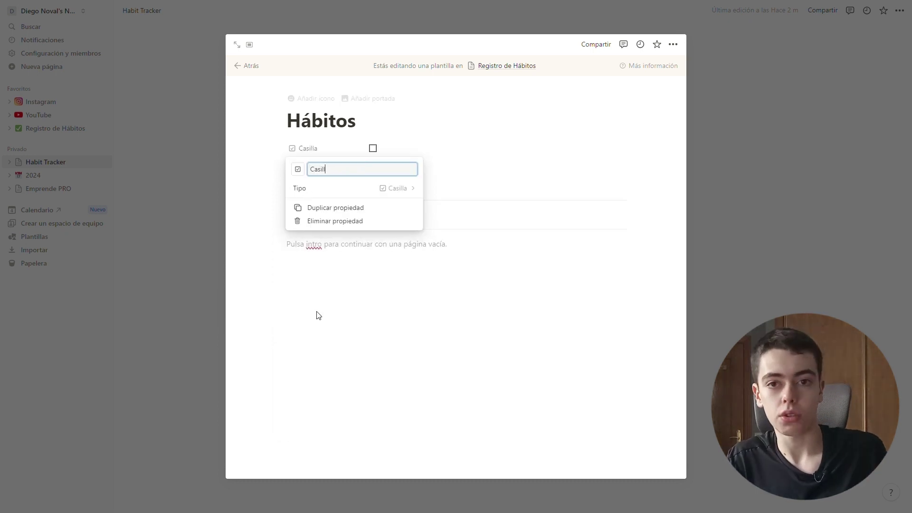
pyautogui.write('Leer')
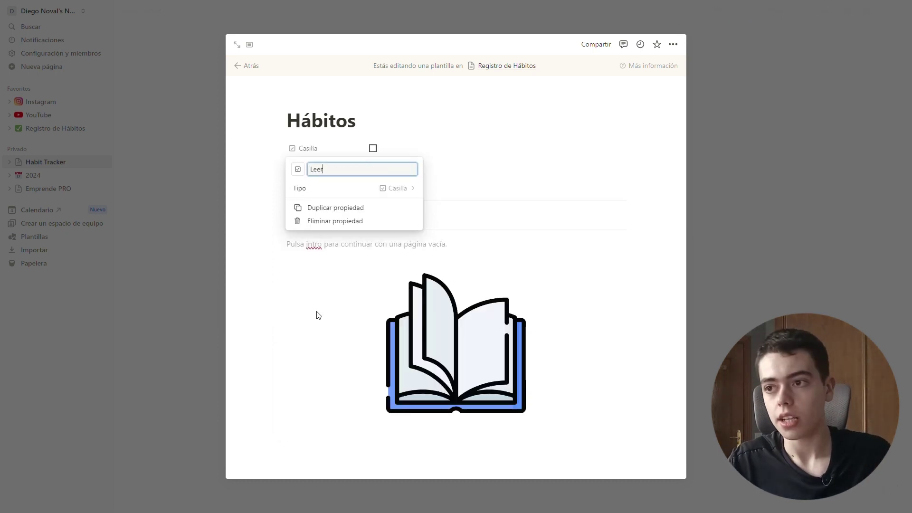
pyautogui.click(299, 170)
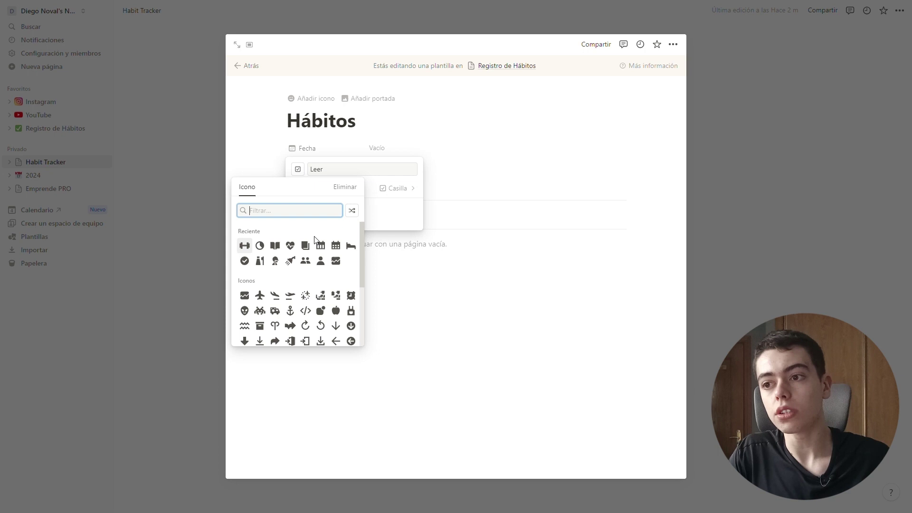
pyautogui.click(275, 245)
# - Add two more checkbox properties, "Dominadas" with a dumbbell icon and "Cardio" with a heart-rate icon
pyautogui.click(300, 186)
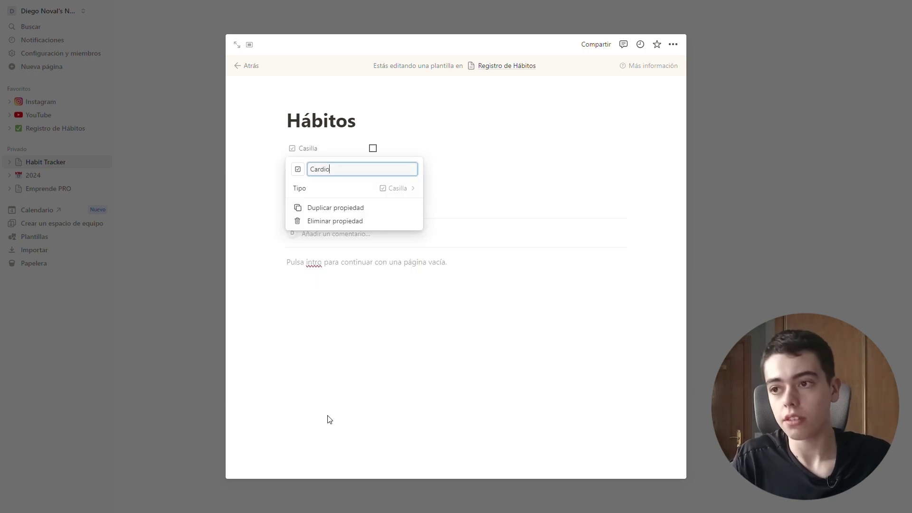
pyautogui.write('Dominadas')
pyautogui.press('Escape')
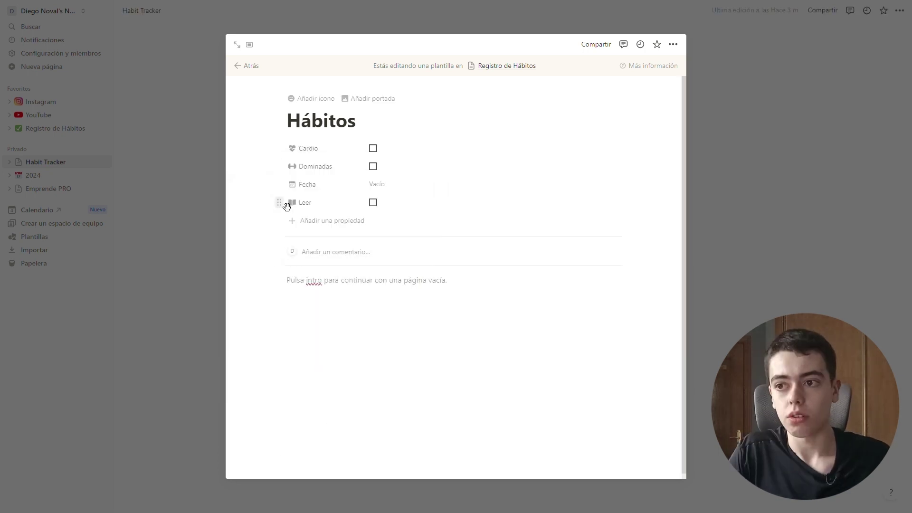
# - Move the Fecha property to the top of the template's property list, above the habit checkboxes
pyautogui.moveTo(285, 184); pyautogui.dragTo(290, 147)
pyautogui.click(437, 346)
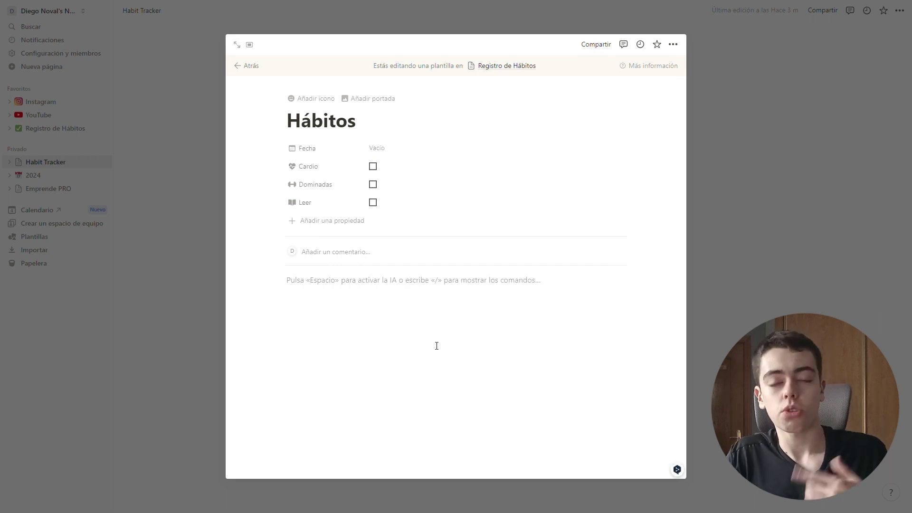
pyautogui.click(373, 167)
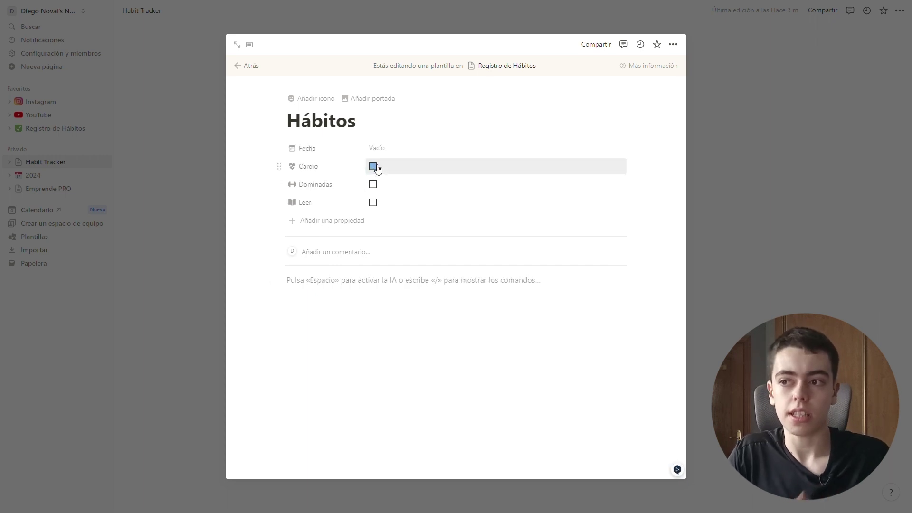
pyautogui.click(316, 222)
pyautogui.scroll(-3, 367, 393)
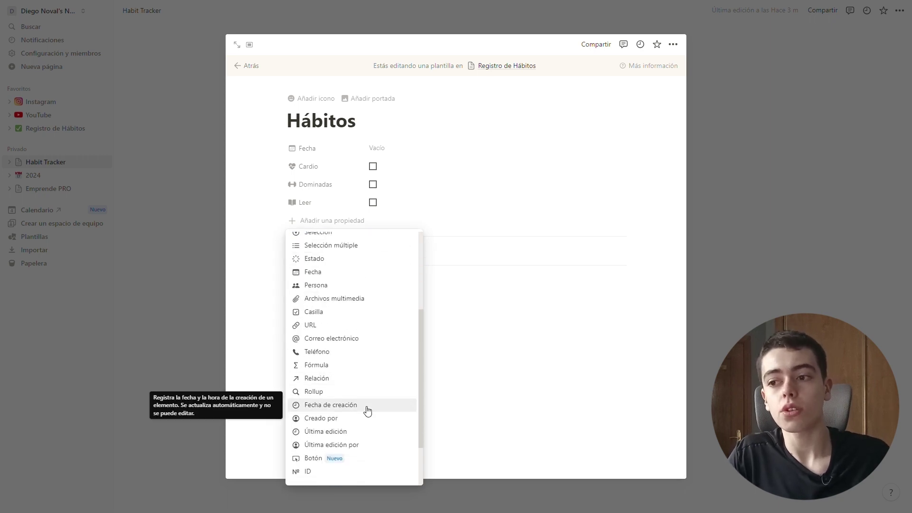
pyautogui.click(468, 296)
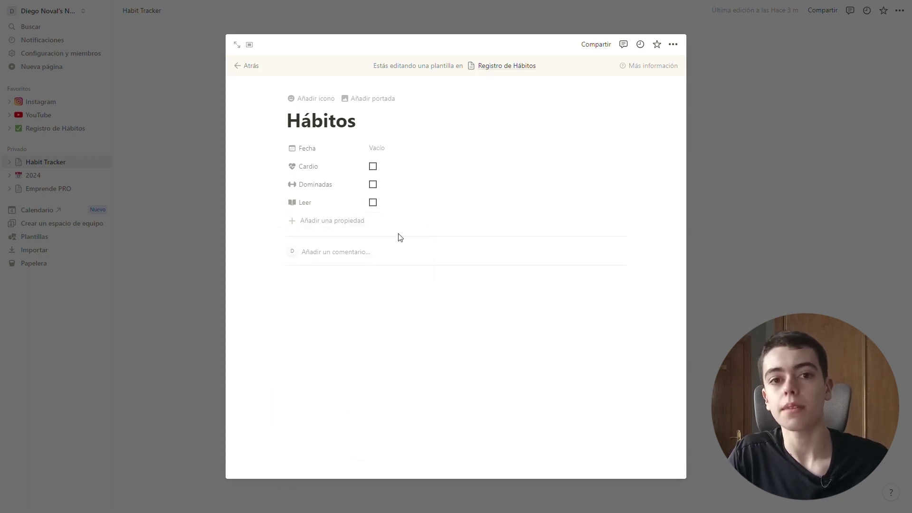
# - Add a property of type Fórmula to the template below the habit checkboxes
pyautogui.click(332, 220)
pyautogui.scroll(-3, 332, 376)
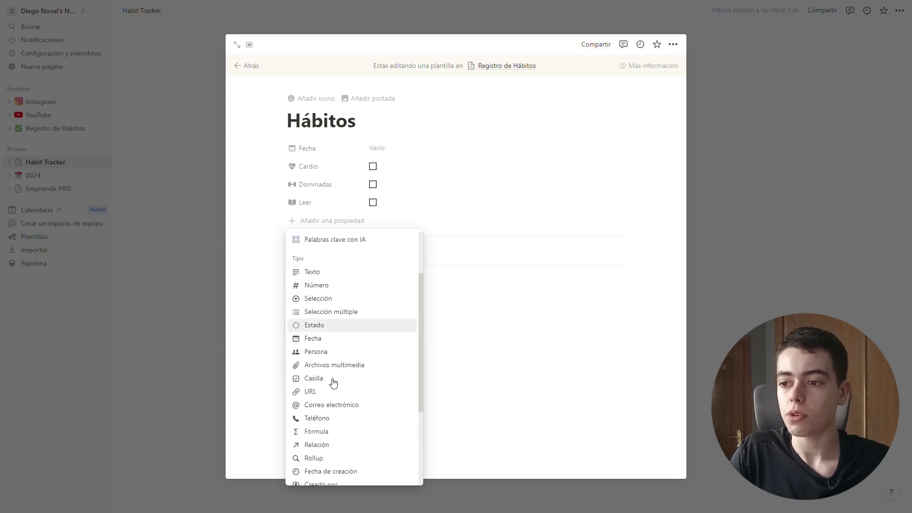
pyautogui.click(328, 372)
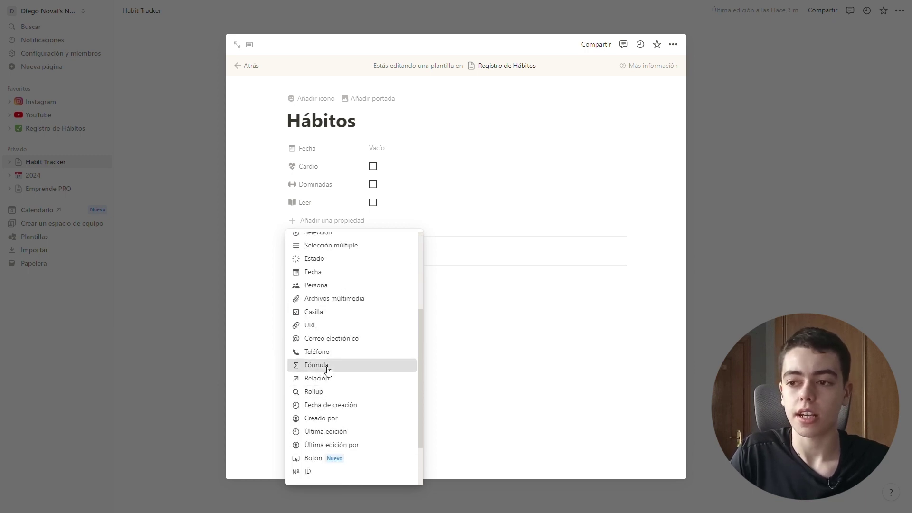
# - Set the new property's formula to round((toNumber(Leer)+toNumber(Cardio)+toNumber(Dominadas))/3*1000)/100
pyautogui.click(312, 214)
pyautogui.click(363, 254)
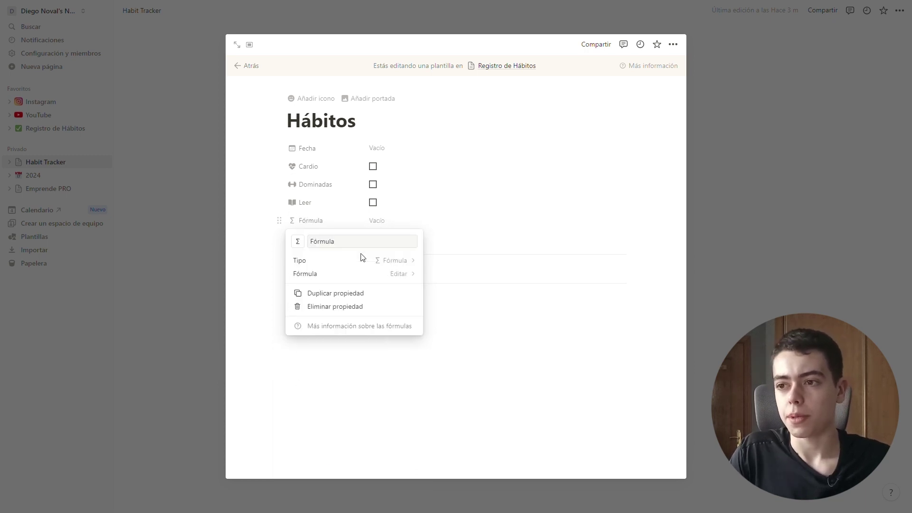
pyautogui.click(411, 274)
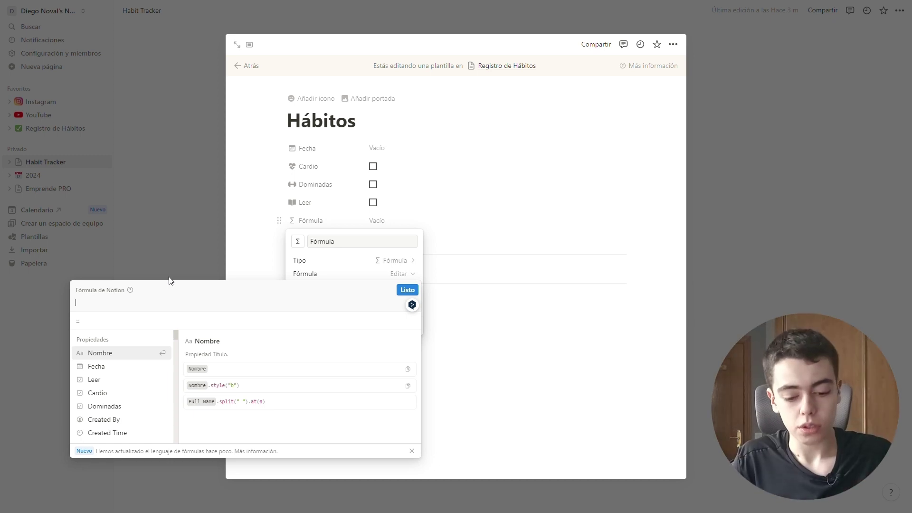
pyautogui.write('round((to')
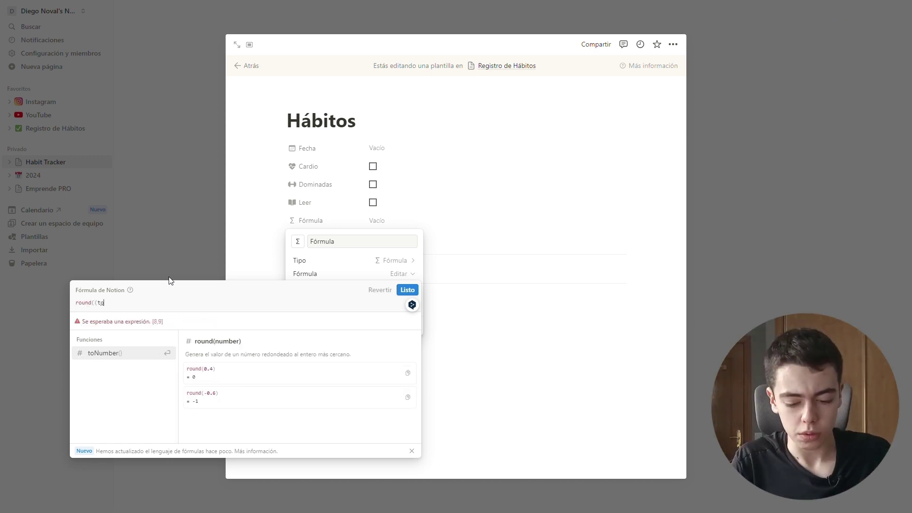
pyautogui.write('Number(prop(')
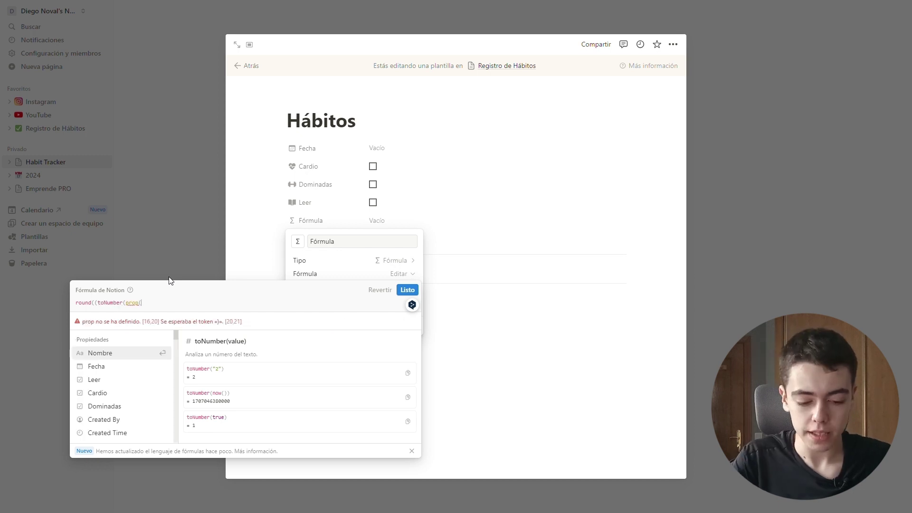
pyautogui.write('""')
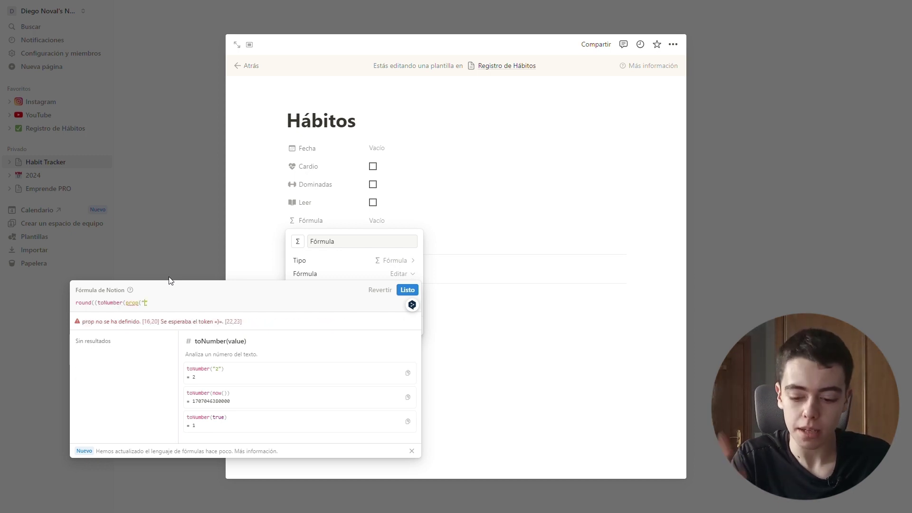
pyautogui.write('Leer')
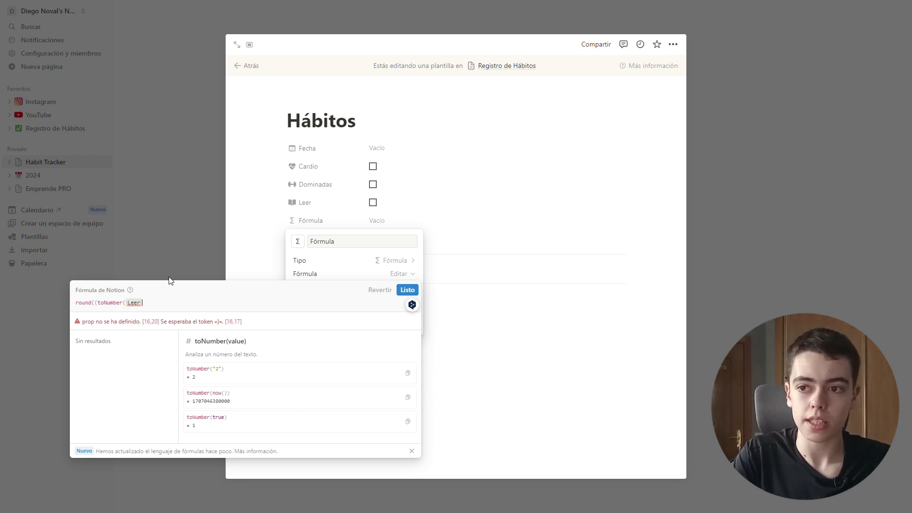
pyautogui.write('))+')
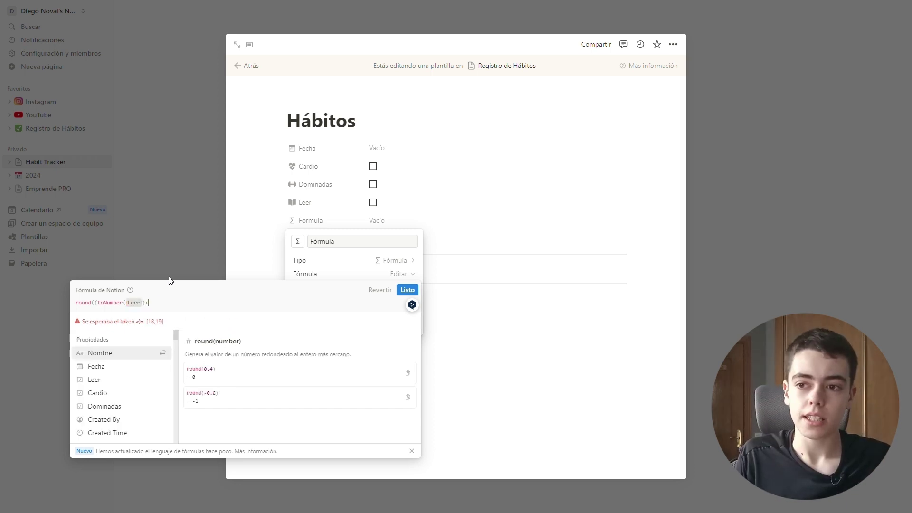
pyautogui.write('toNumnber')
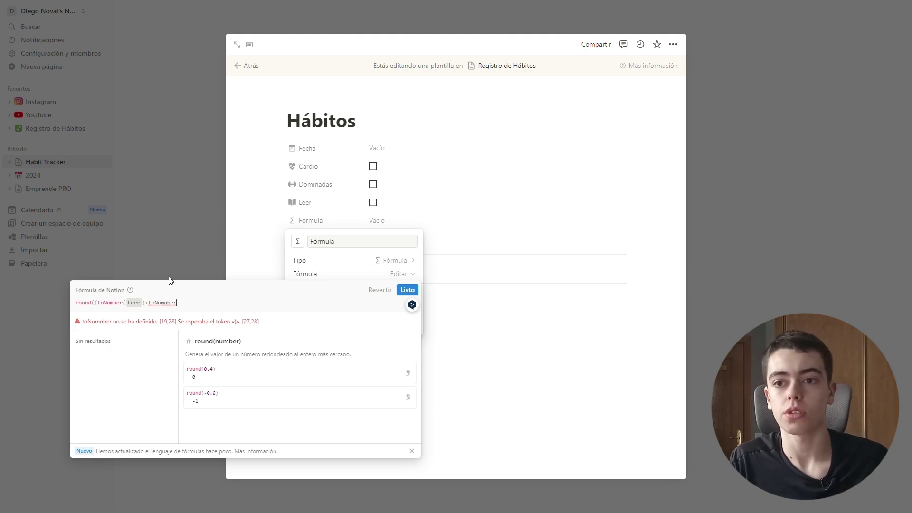
pyautogui.write('(Cardio)+toNumber(Dominadas))')
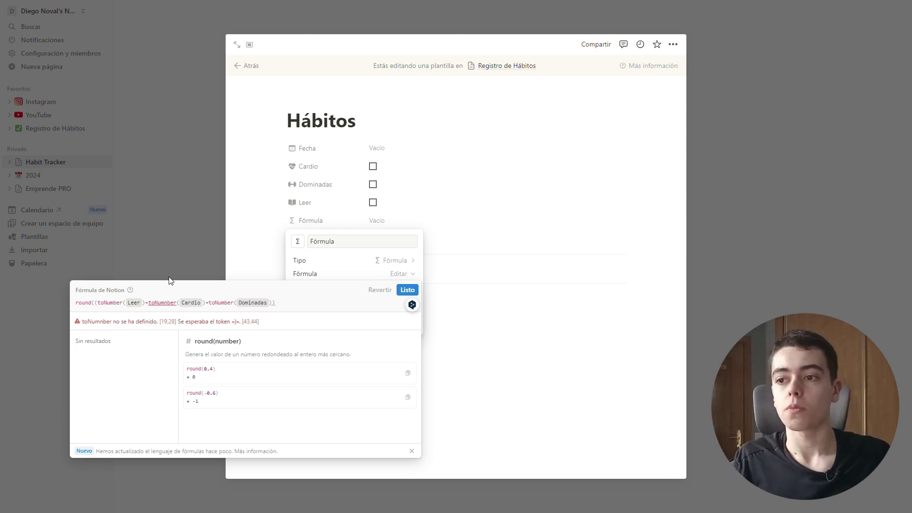
pyautogui.write('/3*1')
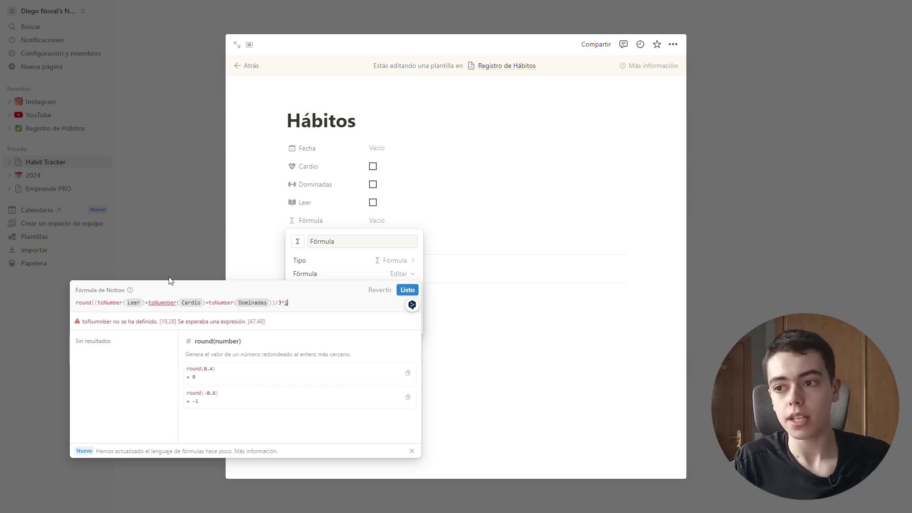
pyautogui.write('000)/100')
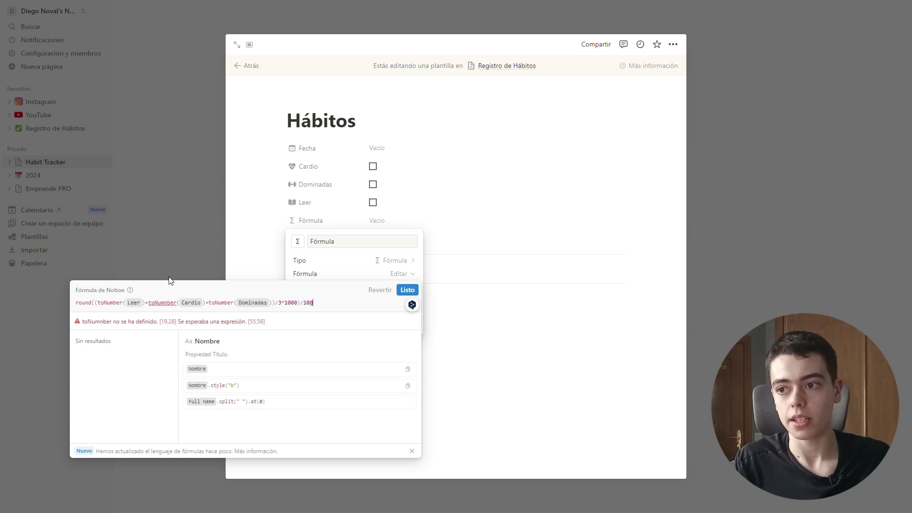
pyautogui.click(170, 281)
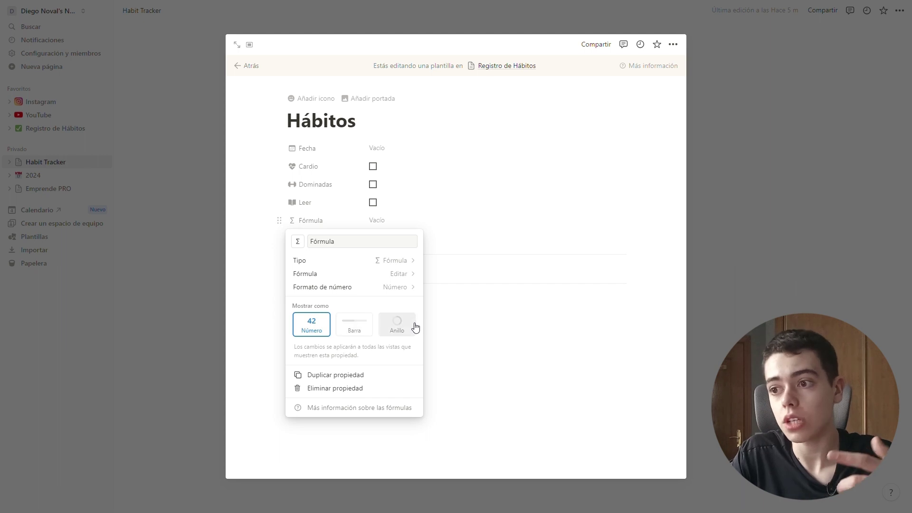
# - Show the formula property as a bar, with its number format set to Porcentaje and its colour to Azul
pyautogui.click(372, 328)
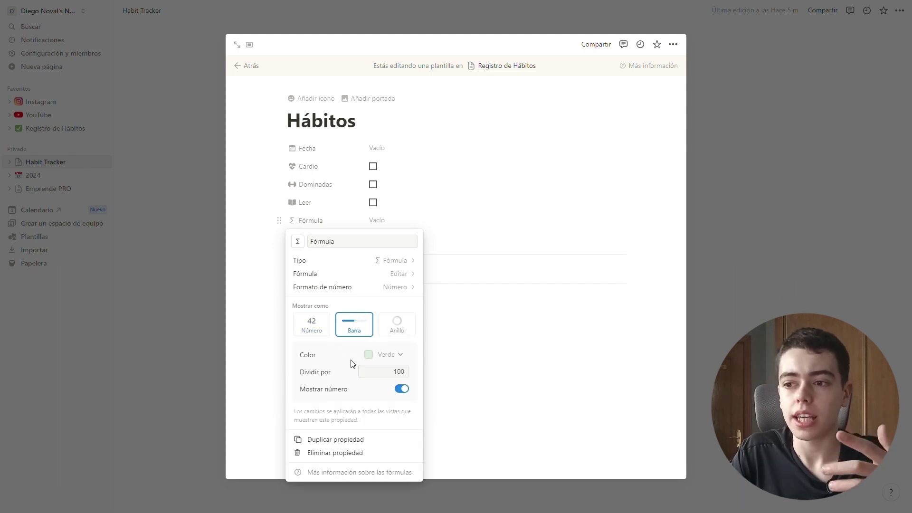
pyautogui.click(378, 288)
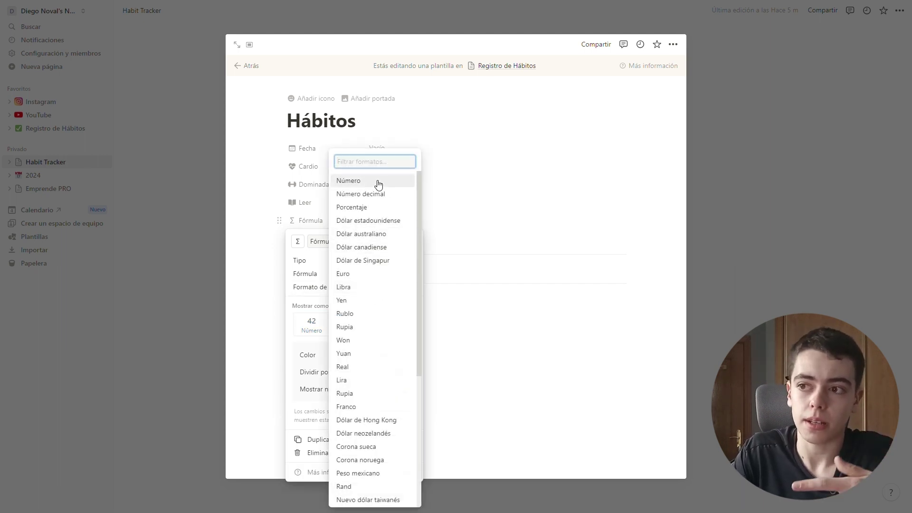
pyautogui.scroll(-3, 383, 352)
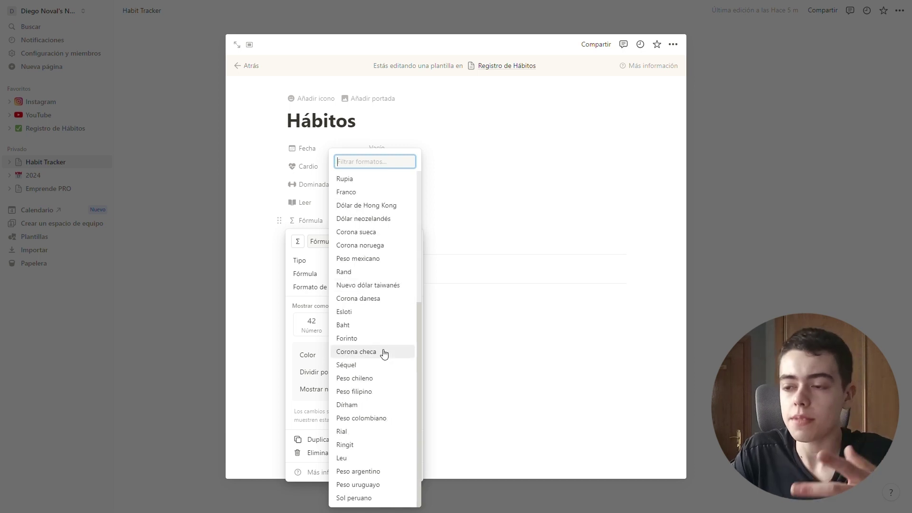
pyautogui.scroll(3, 379, 437)
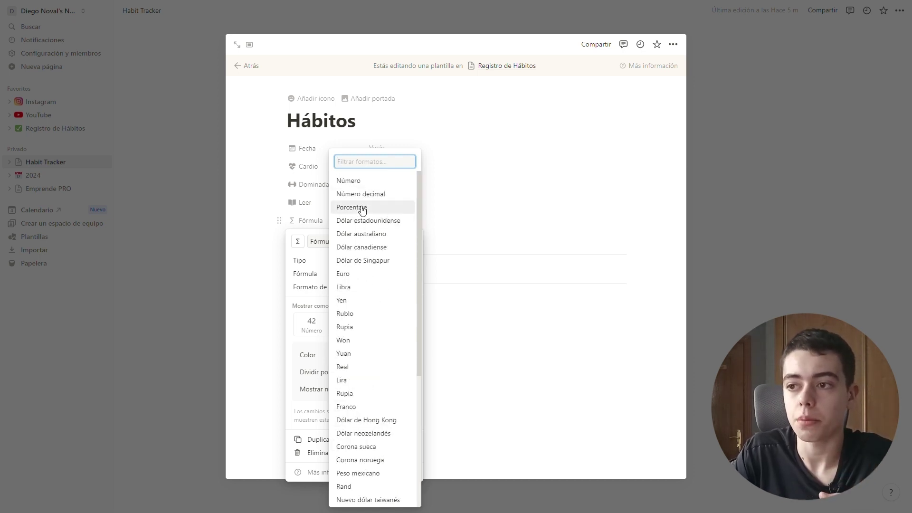
pyautogui.click(363, 207)
pyautogui.click(386, 355)
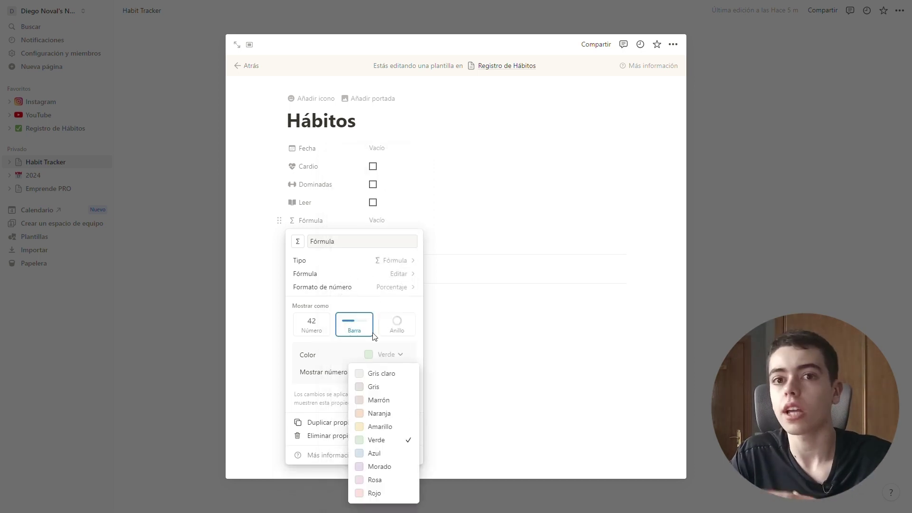
pyautogui.click(389, 454)
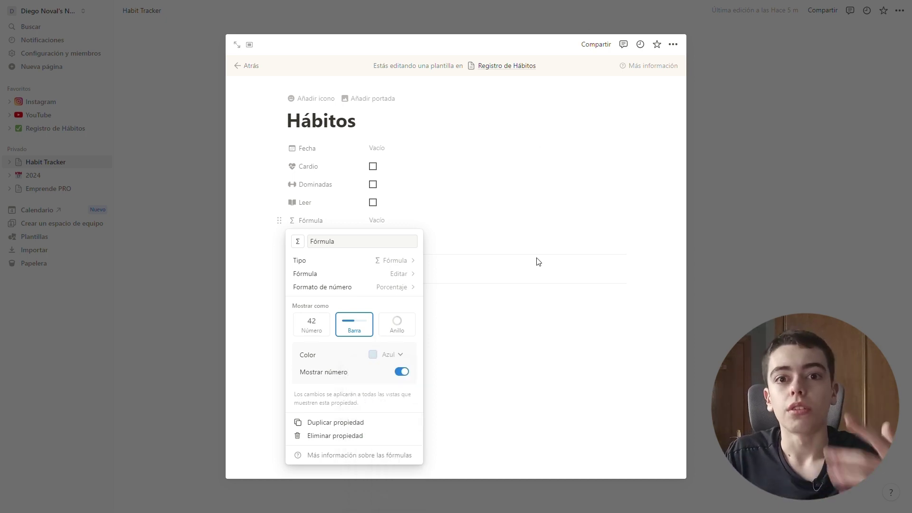
pyautogui.click(457, 339)
# - Apply the formula round((toNumber(Leer)+toNumber(Cardio)+toNumber(Dominadas))/3*1000)/1000 to the property and close the Hábitos template
pyautogui.click(371, 221)
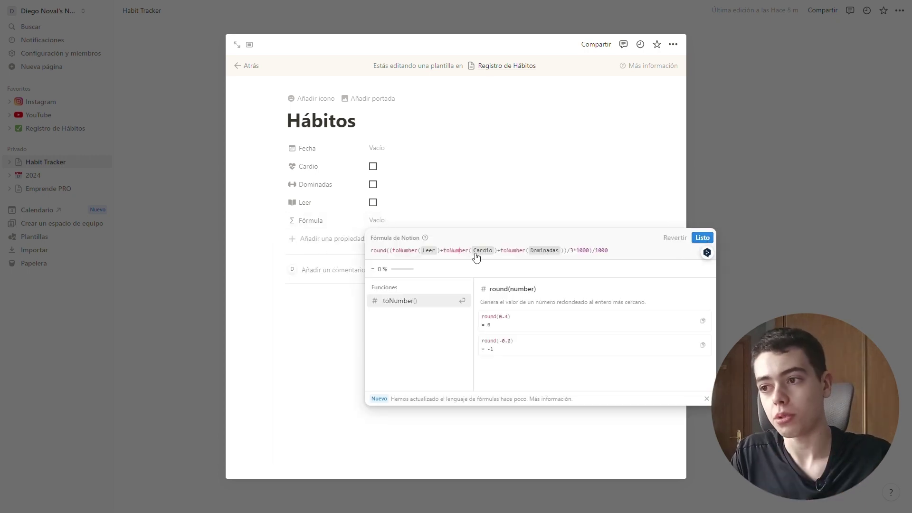
pyautogui.click(699, 238)
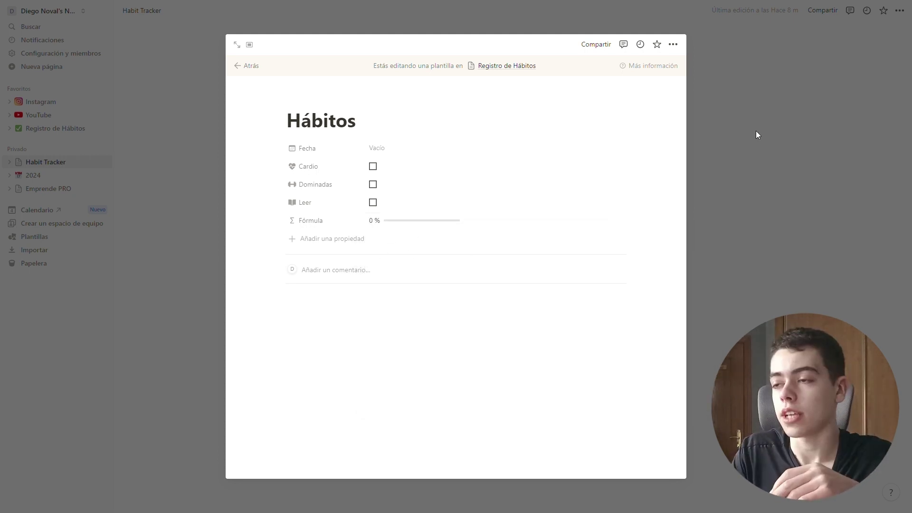
pyautogui.click(757, 135)
# - Make the Hábitos template the default for all views of the Registro de Hábitos database
pyautogui.click(676, 129)
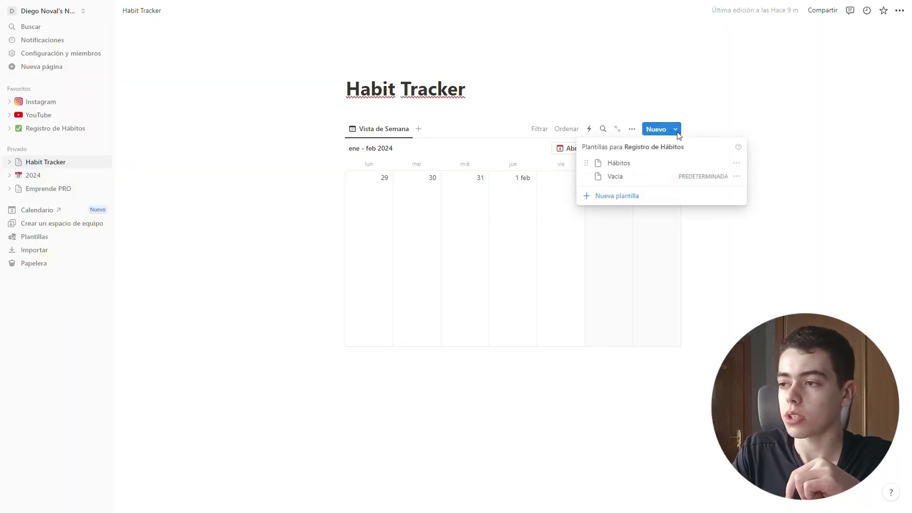
pyautogui.click(738, 164)
pyautogui.click(788, 150)
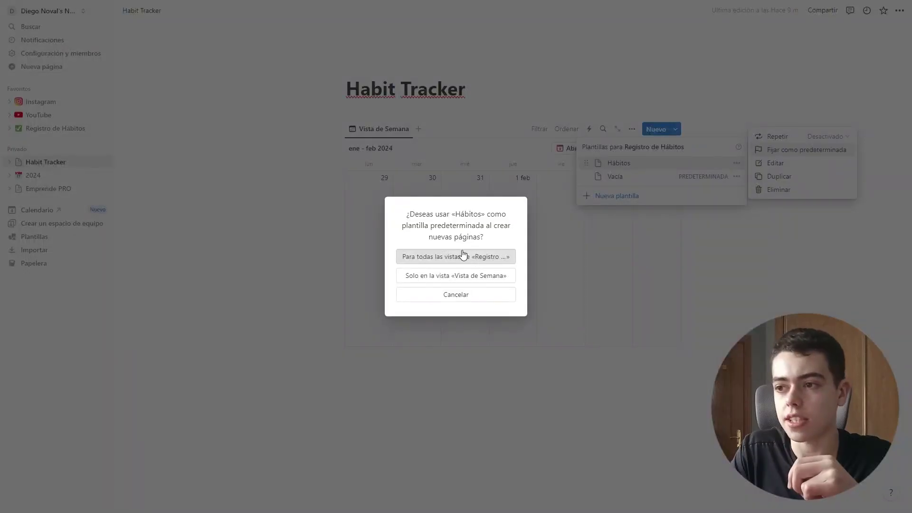
pyautogui.click(506, 255)
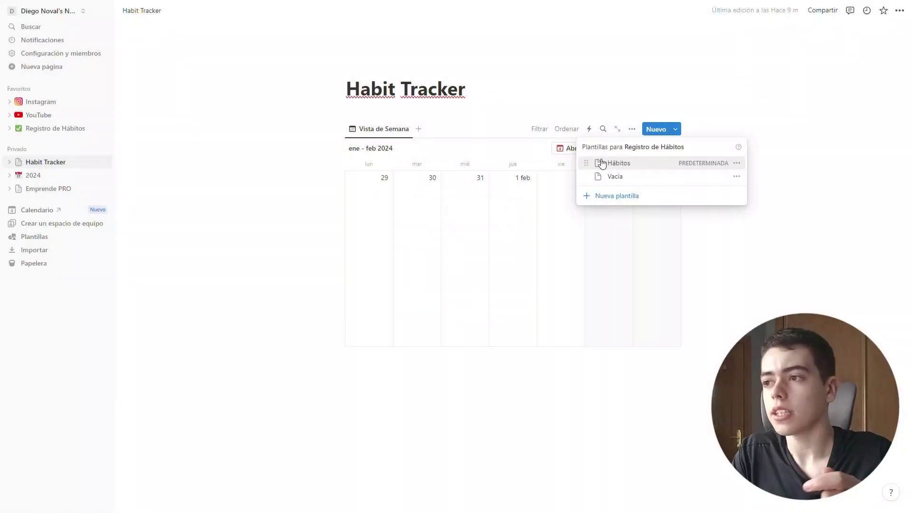
# - Create one undated page from the Hábitos template and another on 4 February in the week calendar
pyautogui.click(604, 163)
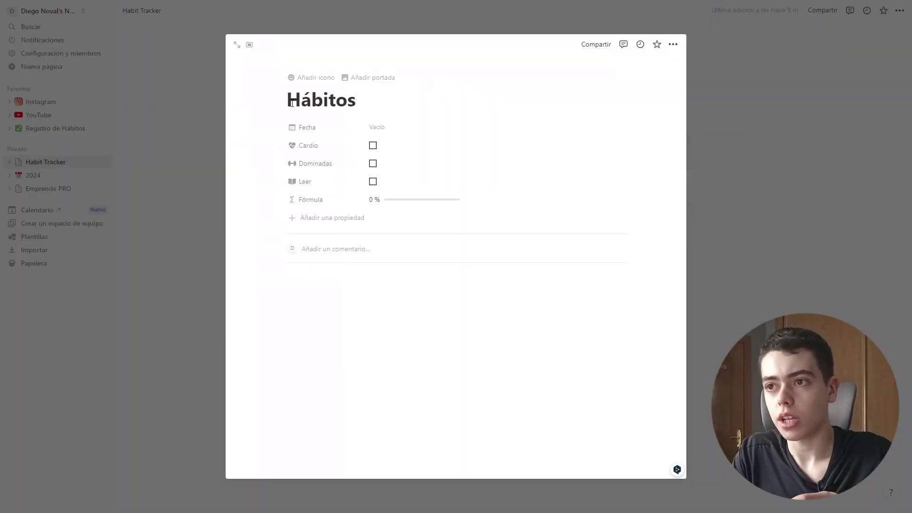
pyautogui.click(300, 77)
pyautogui.click(228, 209)
pyautogui.press('Escape')
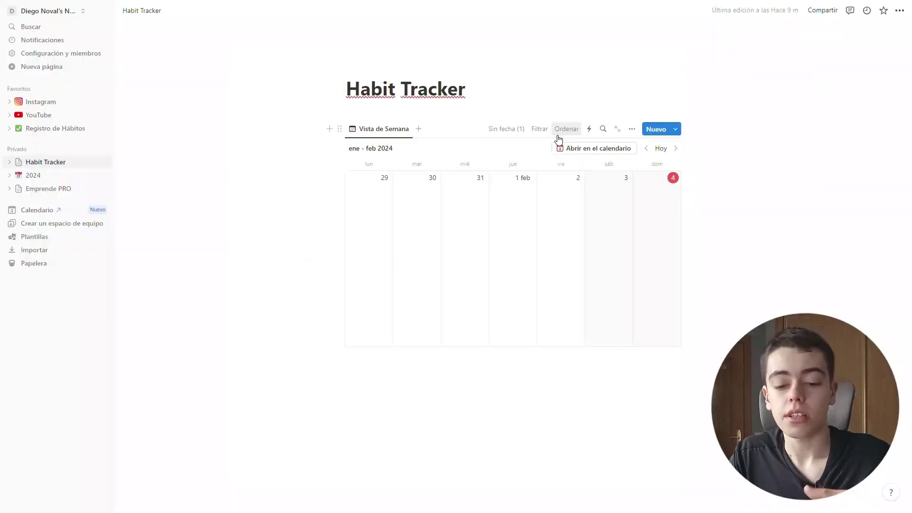
pyautogui.click(641, 179)
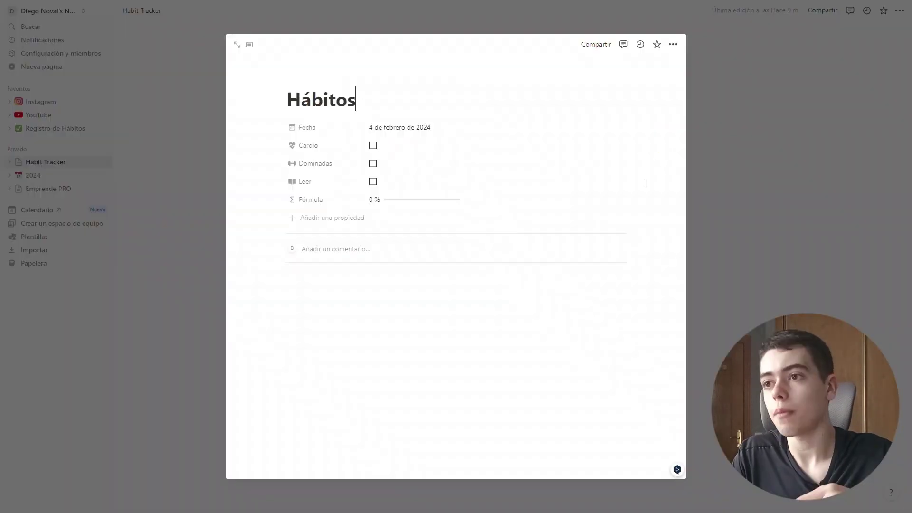
pyautogui.press('Escape')
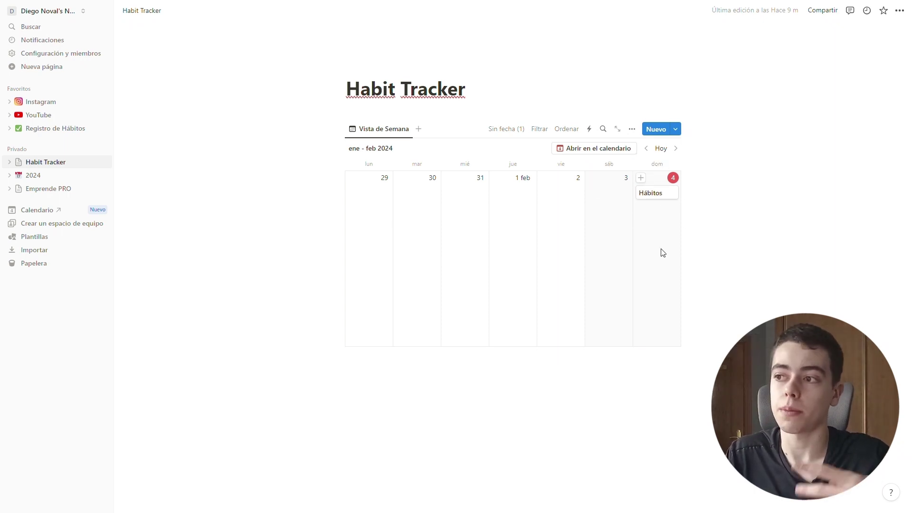
# - Make the Cardio, Dominadas, Leer and Fórmula properties visible on the calendar cards
pyautogui.click(636, 131)
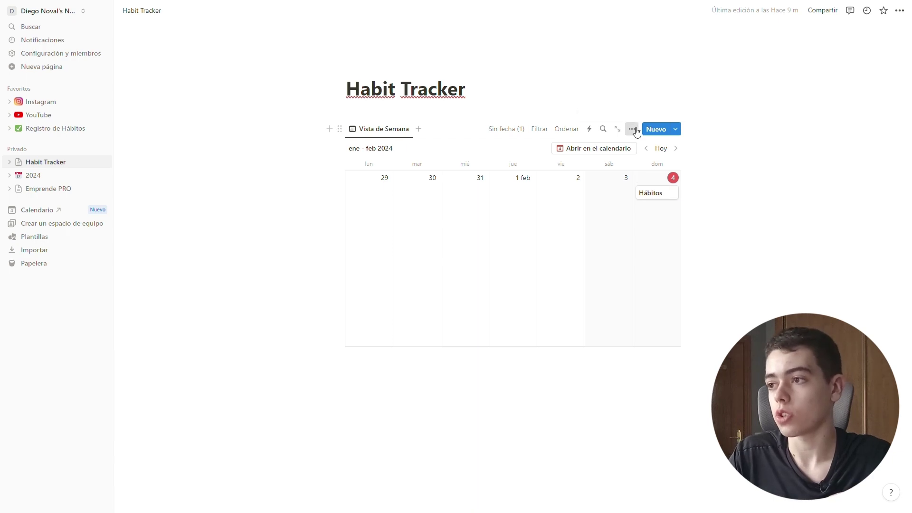
pyautogui.click(660, 204)
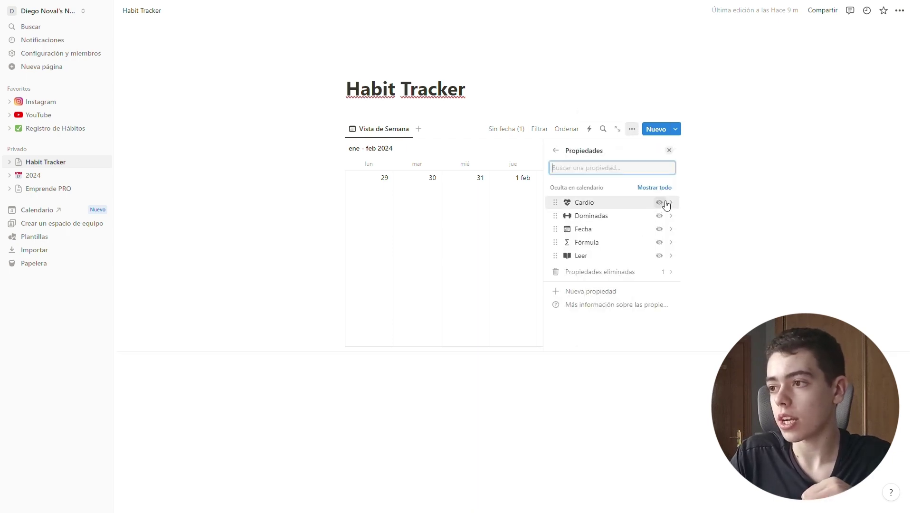
pyautogui.click(659, 203)
pyautogui.click(659, 235)
pyautogui.click(659, 272)
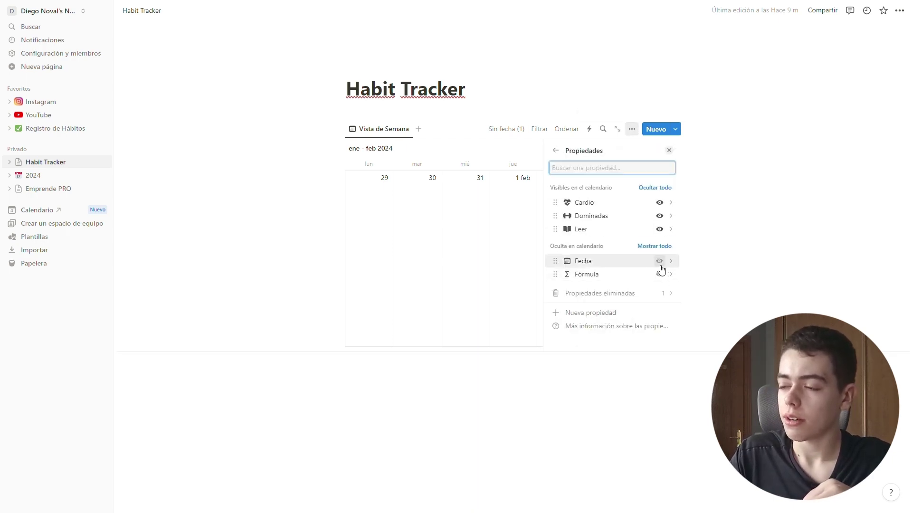
pyautogui.click(660, 274)
pyautogui.click(674, 150)
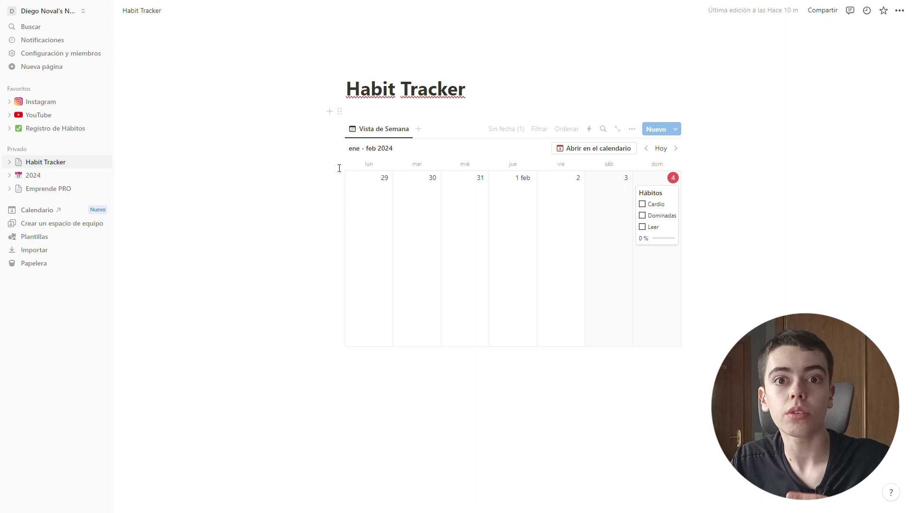
# - Insert empty lines between the page title and the calendar, and add a button block on one of them
pyautogui.click(392, 113)
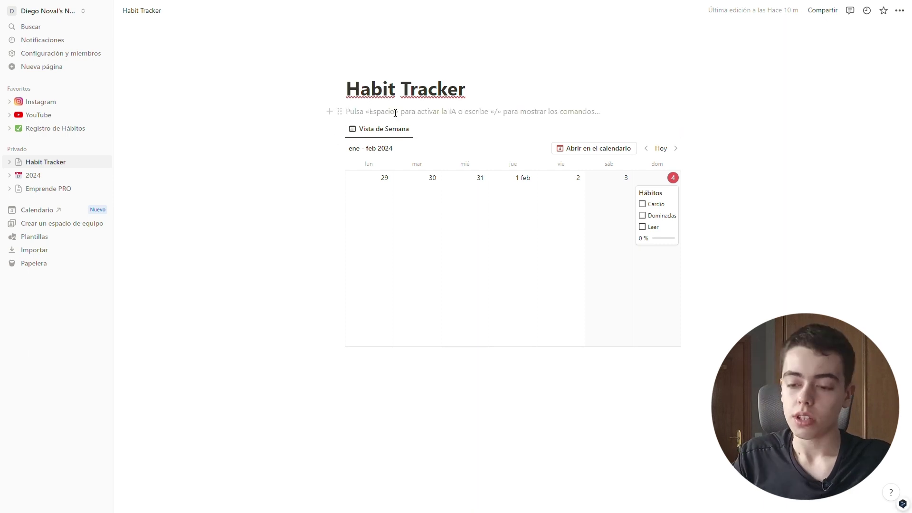
pyautogui.press('Return')
pyautogui.press('Return')
pyautogui.press('Return')
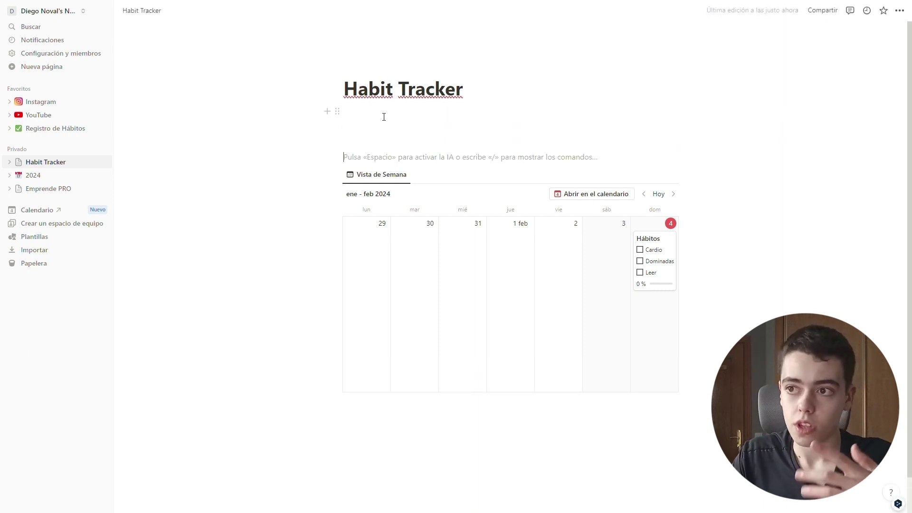
pyautogui.click(383, 114)
pyautogui.click(328, 126)
pyautogui.scroll(-10, 386, 215)
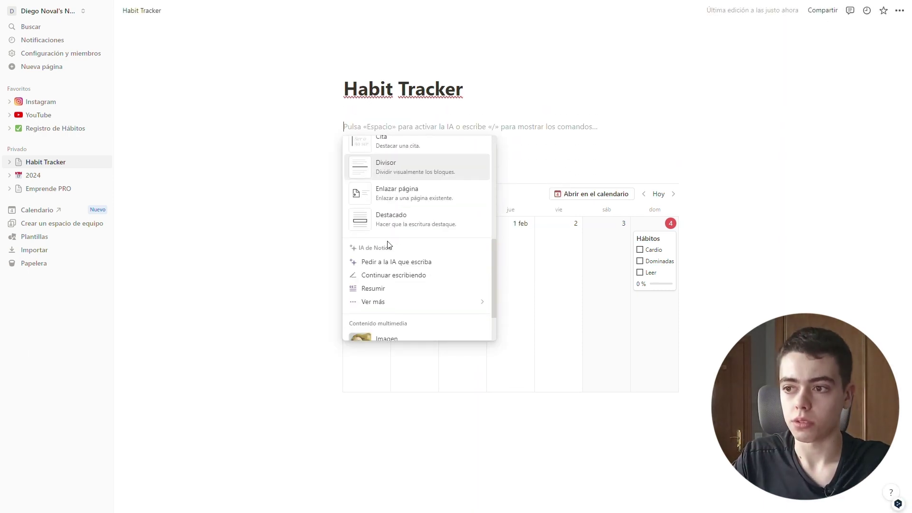
pyautogui.click(388, 312)
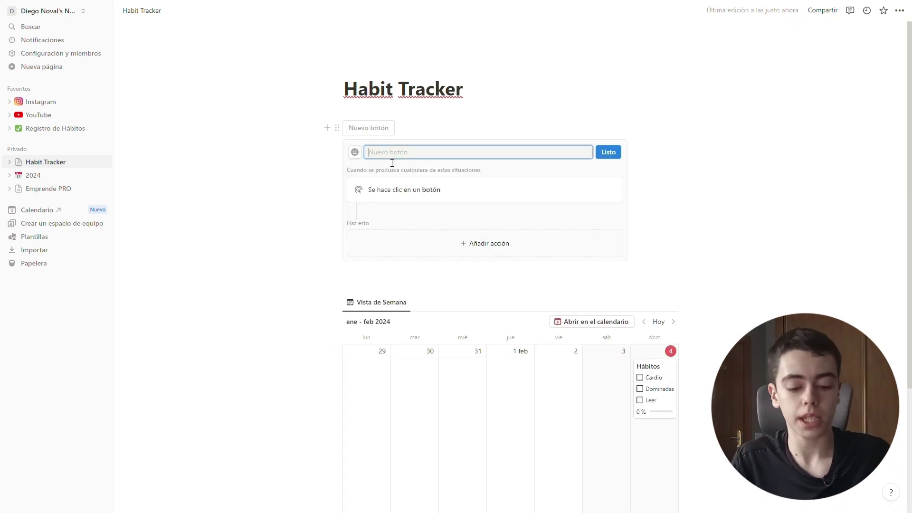
# - Name the new button Leer and give it a green open-book icon
pyautogui.write('Leer')
pyautogui.click(355, 152)
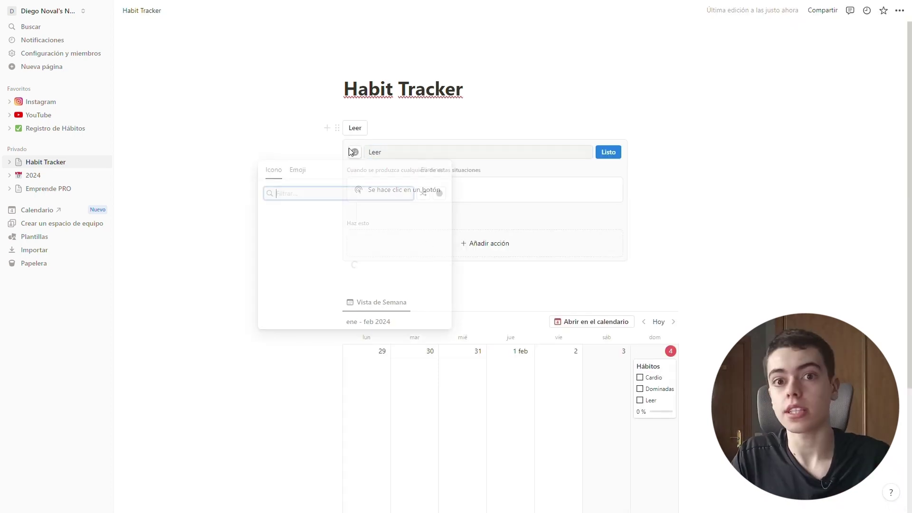
pyautogui.click(439, 193)
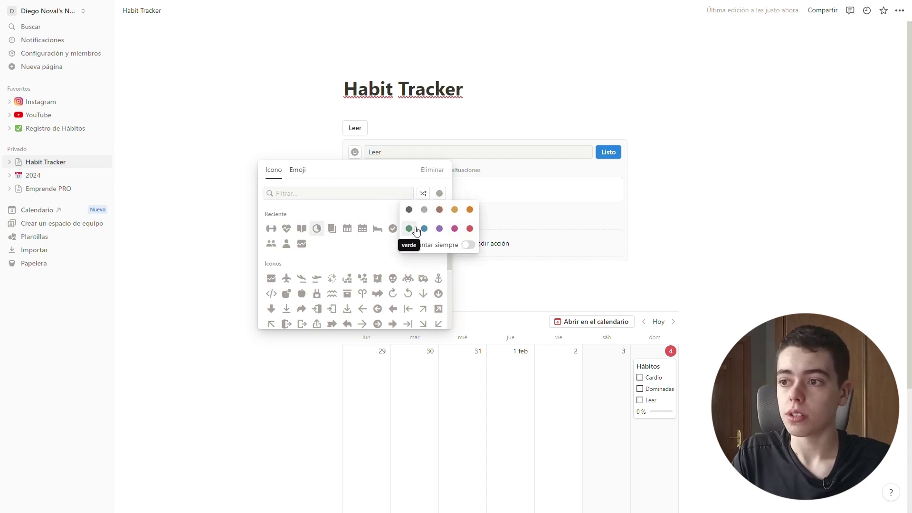
pyautogui.click(409, 229)
pyautogui.click(302, 229)
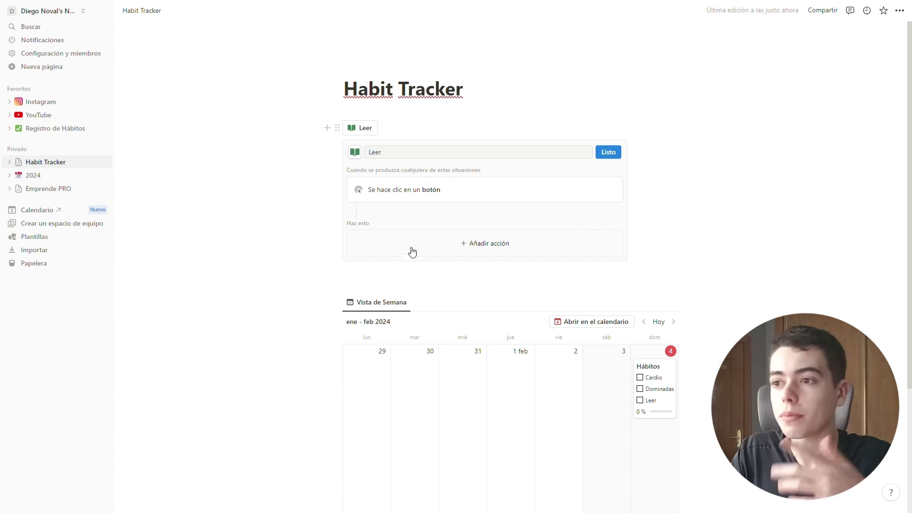
# - Add an action to the Leer button that edits pages in the Registro de Hábitos database under Habit Tracker
pyautogui.click(393, 255)
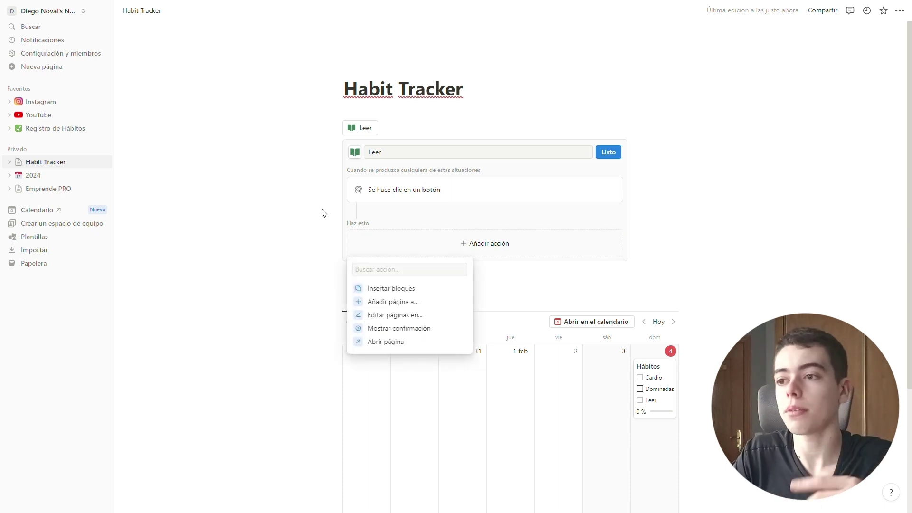
pyautogui.click(376, 315)
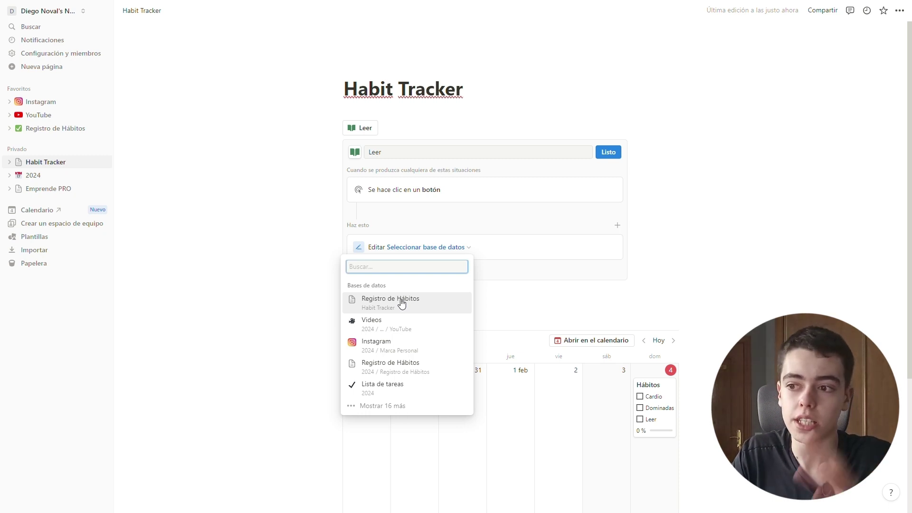
pyautogui.click(403, 304)
# - Filter the button's edit action to pages whose Fecha is Hoy
pyautogui.click(414, 248)
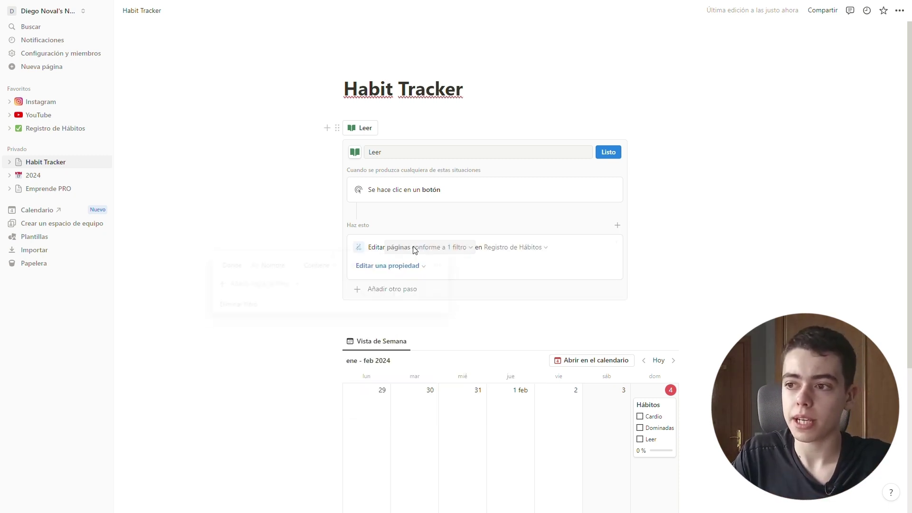
pyautogui.click(266, 265)
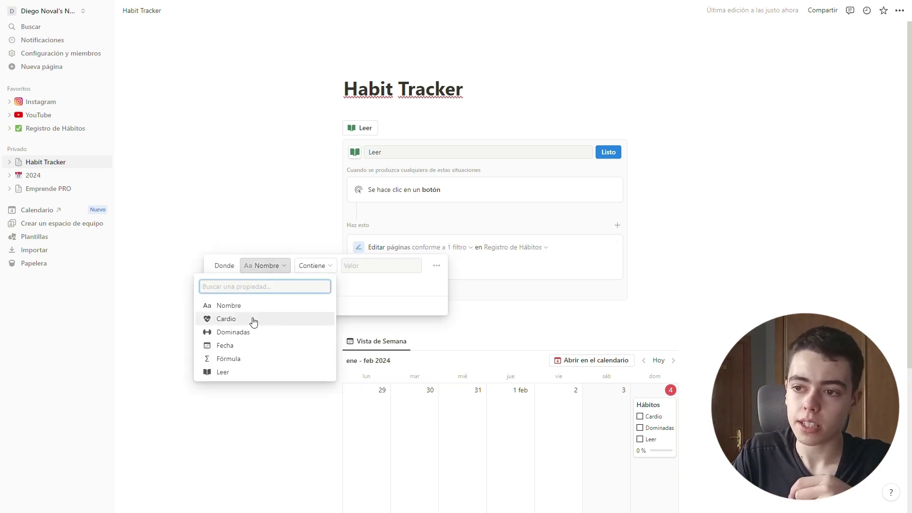
pyautogui.click(254, 346)
pyautogui.click(211, 265)
pyautogui.click(223, 281)
pyautogui.click(287, 265)
pyautogui.click(259, 284)
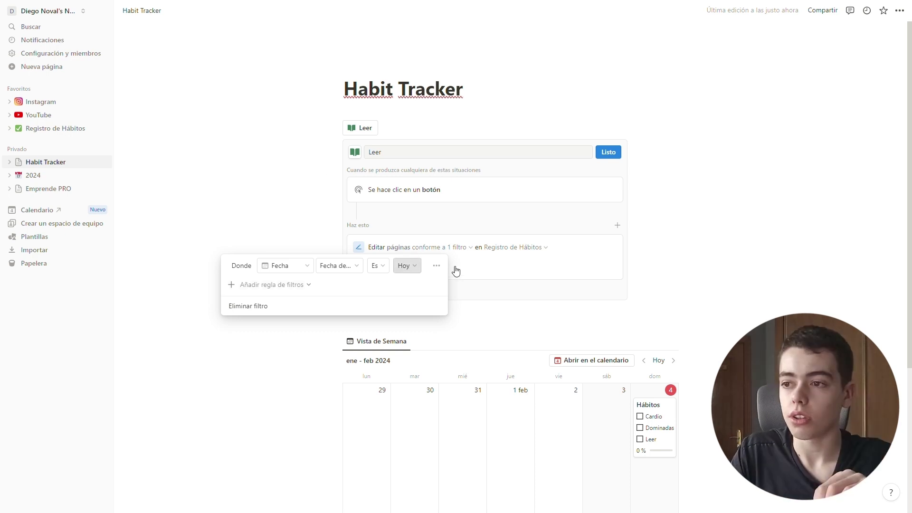
pyautogui.click(501, 266)
# - Have the action set the Leer property to checked, and finish configuring the button
pyautogui.click(395, 266)
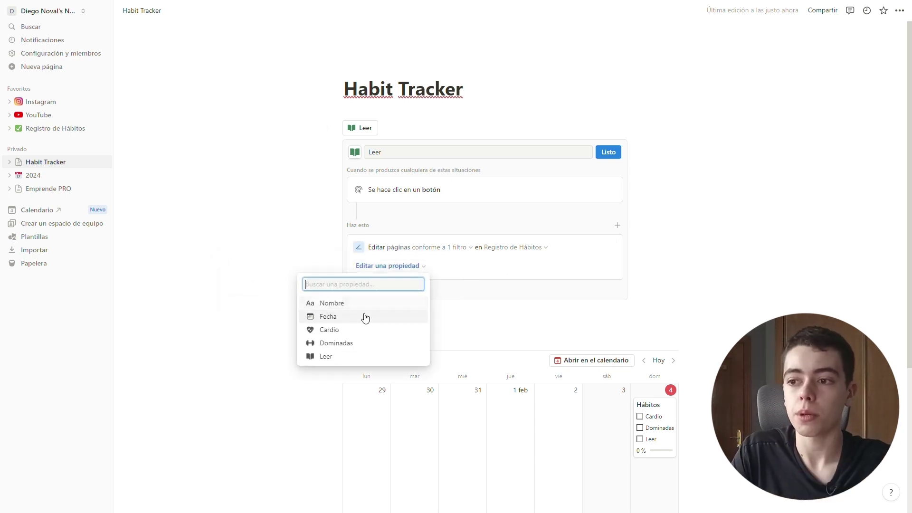
pyautogui.click(374, 355)
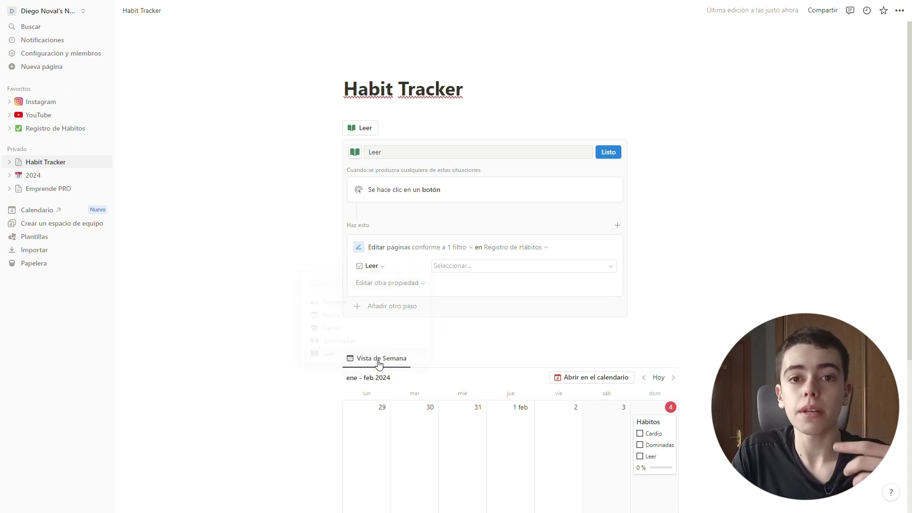
pyautogui.click(440, 266)
pyautogui.click(529, 314)
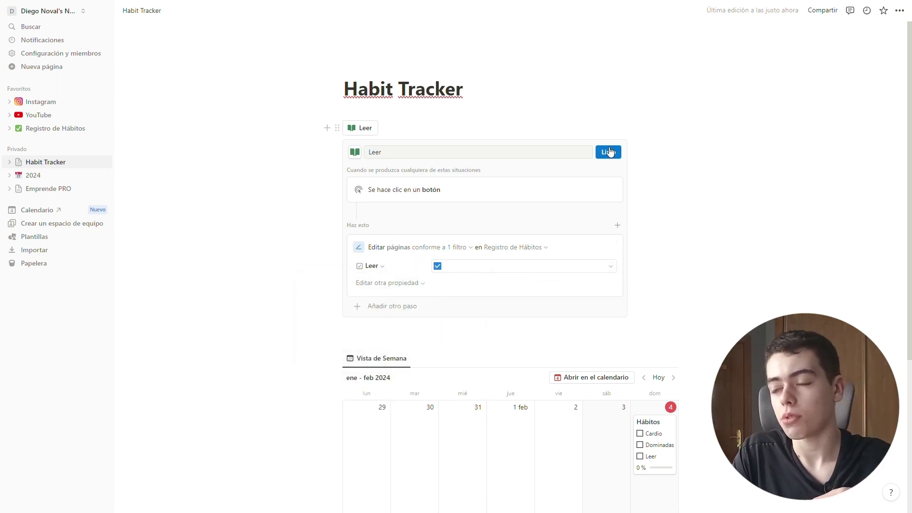
pyautogui.click(608, 152)
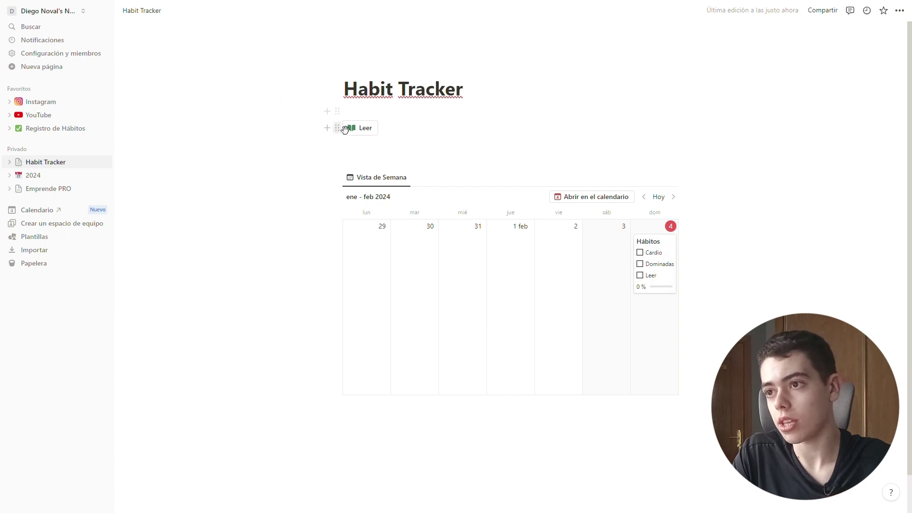
# - Test the Leer button on today's habits, and make two duplicates of it
pyautogui.click(352, 133)
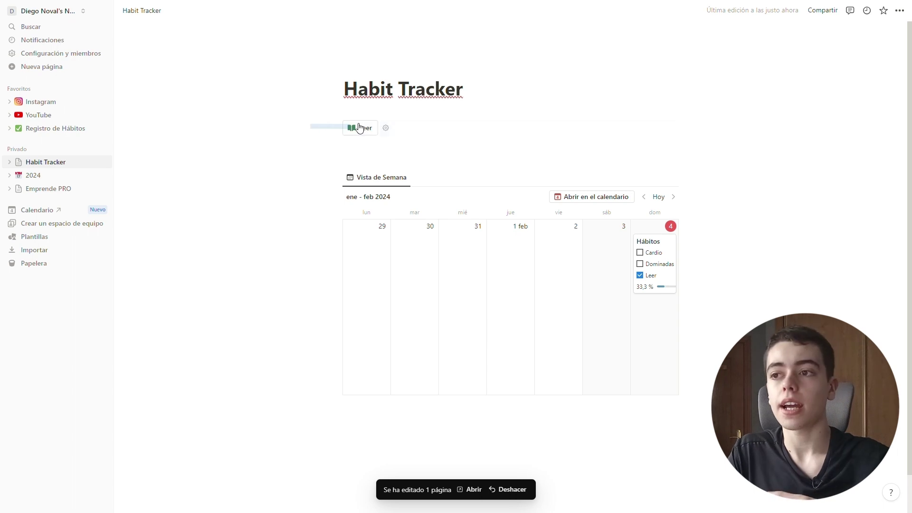
pyautogui.click(375, 137)
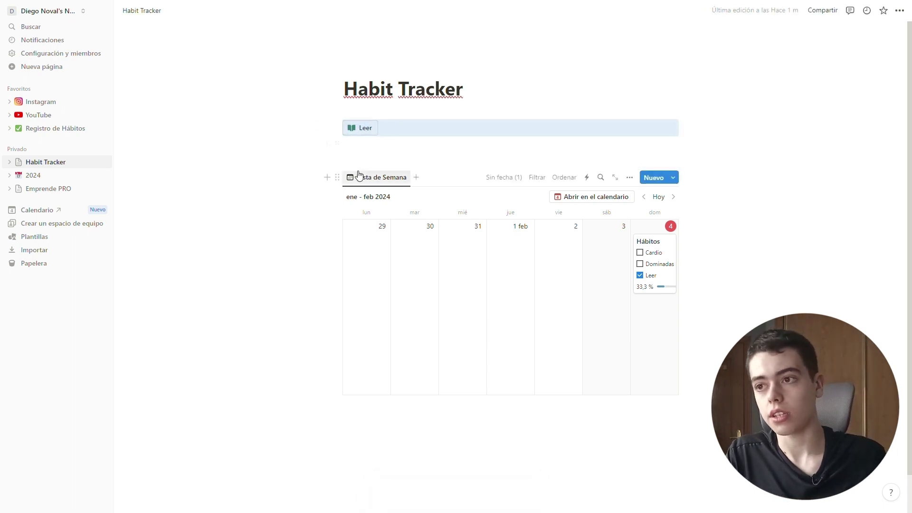
pyautogui.hotkey('ctrl', 'd')
pyautogui.hotkey('ctrl', 'd')
# - Rename the second copy of the Leer button to Cardio and give it a red heart icon
pyautogui.click(386, 146)
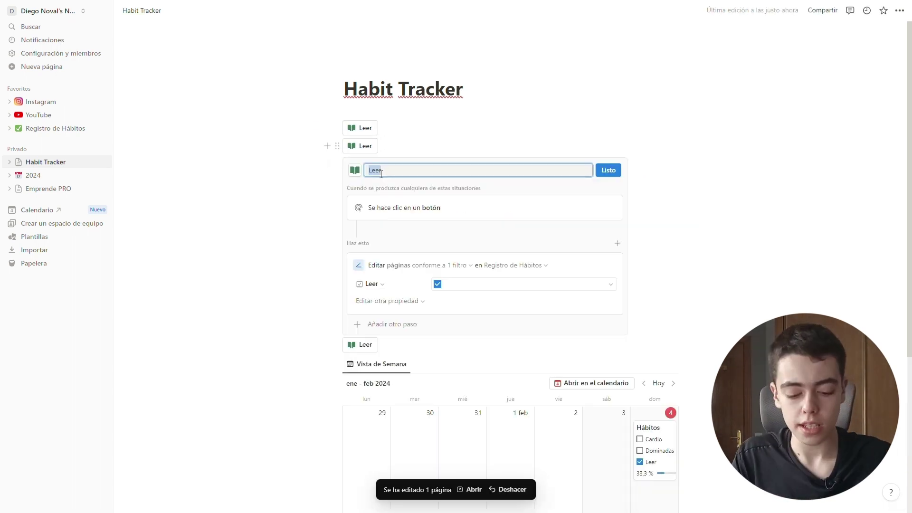
pyautogui.write('Cardio')
pyautogui.click(355, 170)
pyautogui.click(440, 212)
pyautogui.click(470, 247)
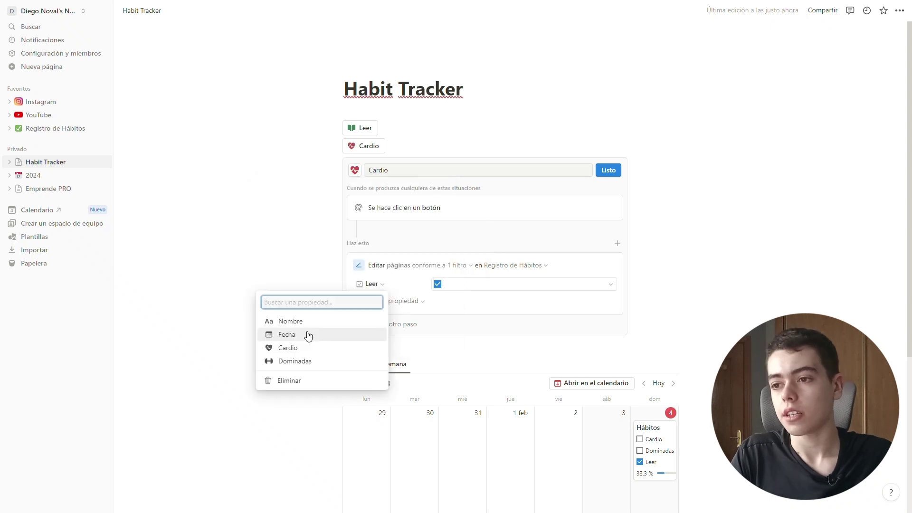
# - Have the Cardio button set the Cardio property to Marcada, finish configuring it, and test it
pyautogui.click(316, 356)
pyautogui.click(504, 284)
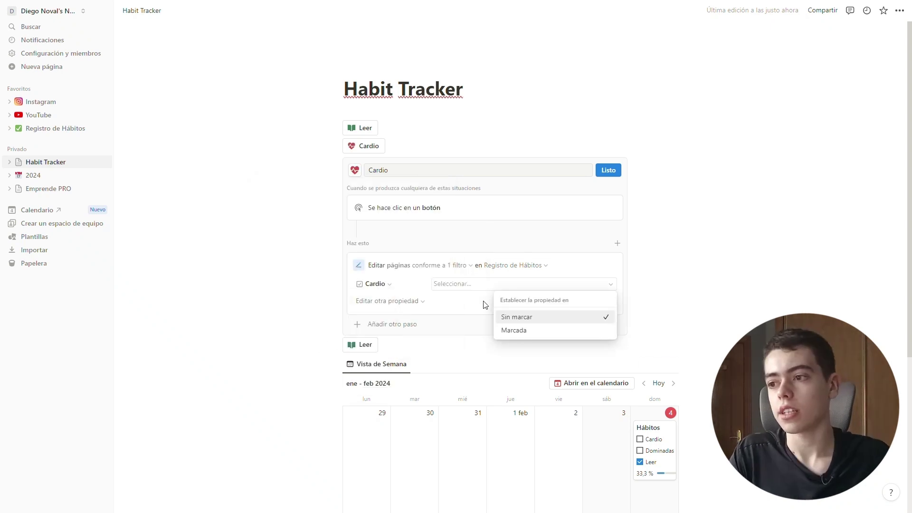
pyautogui.click(550, 332)
pyautogui.click(606, 169)
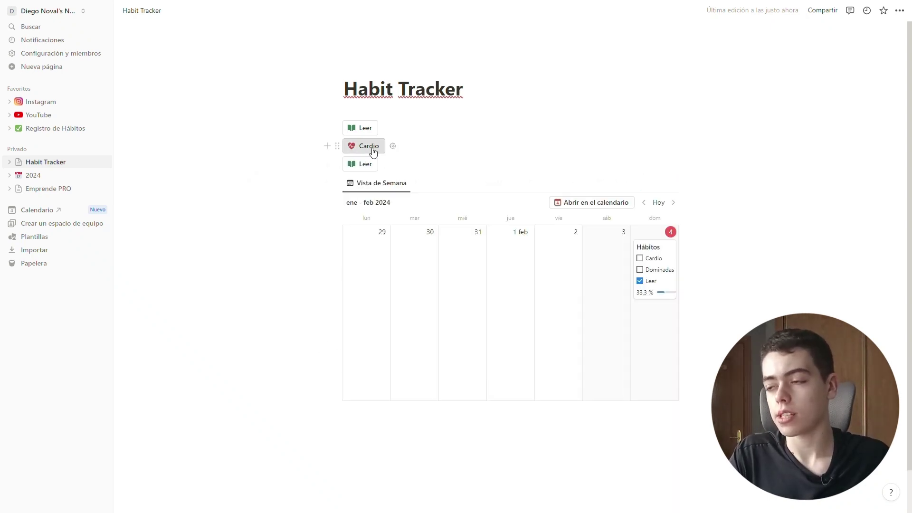
pyautogui.click(373, 151)
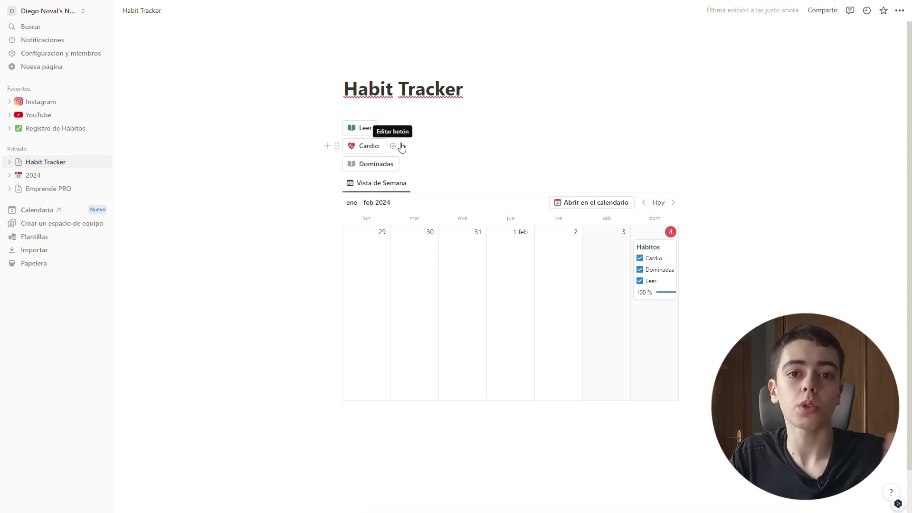
# - Insert a 3-column block between the Habit Tracker title and the habit buttons
pyautogui.click(449, 115)
pyautogui.press('Return')
pyautogui.press('Return')
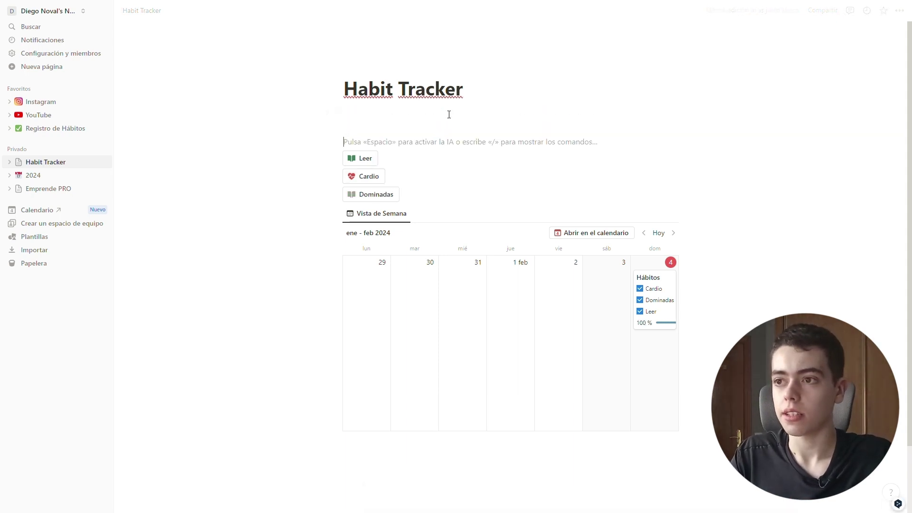
pyautogui.write('/')
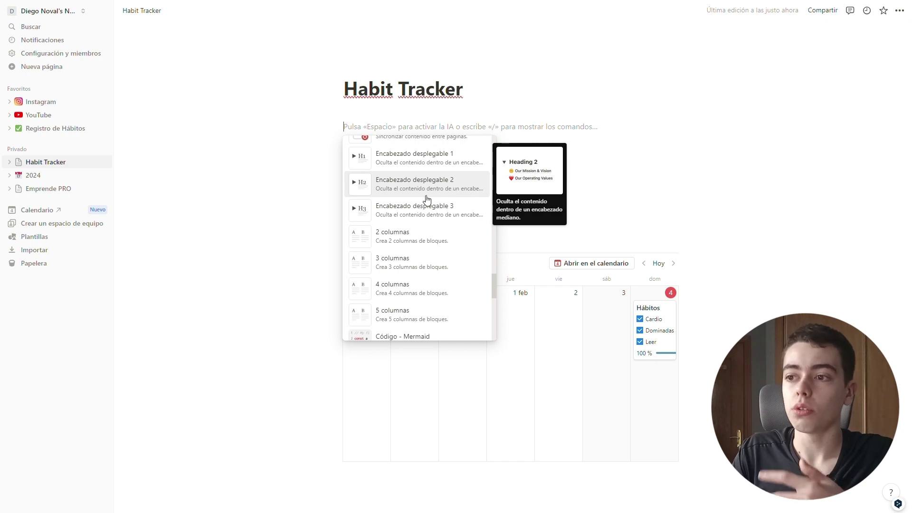
pyautogui.click(424, 265)
# - Move the Leer, Cardio and Dominadas buttons into the three columns, one per column
pyautogui.moveTo(337, 200); pyautogui.dragTo(363, 149)
pyautogui.moveTo(344, 226); pyautogui.dragTo(484, 150)
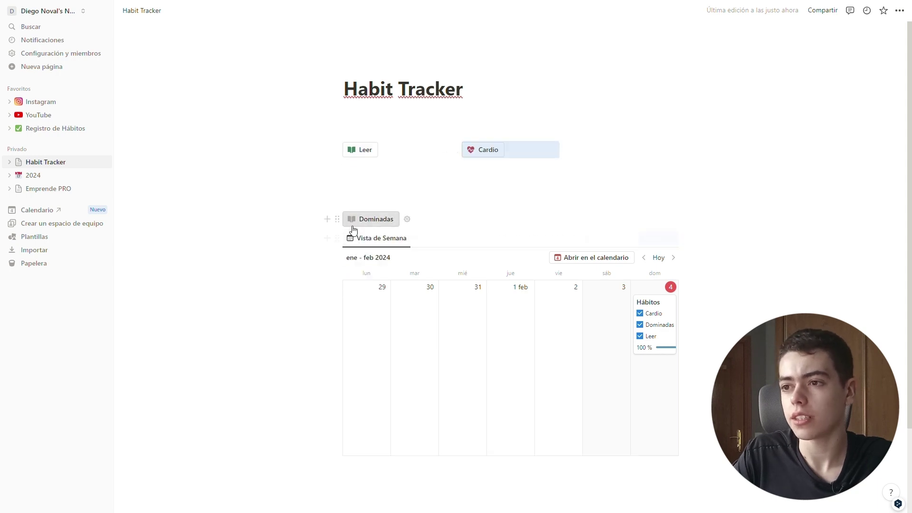
pyautogui.moveTo(348, 223); pyautogui.dragTo(537, 165)
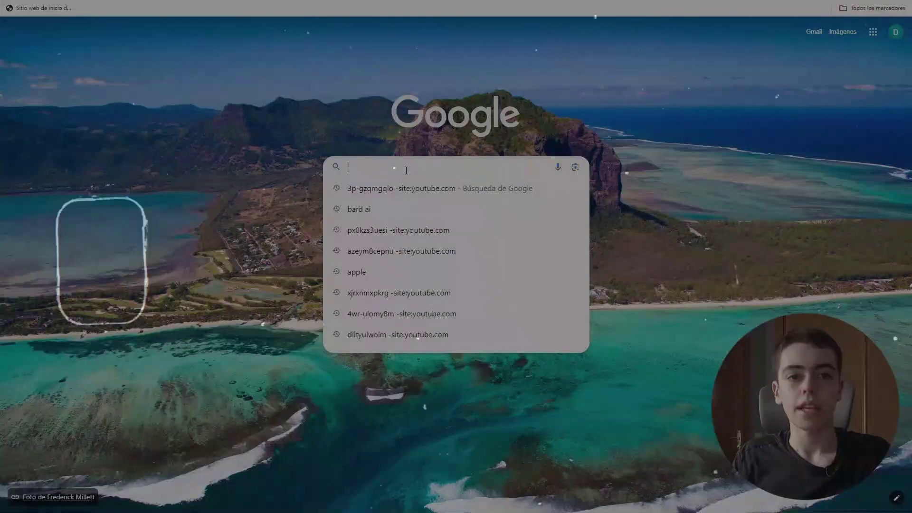
# - Switch to the ChartBase website through a web search and sign in with the Google account
pyautogui.write('Noti')
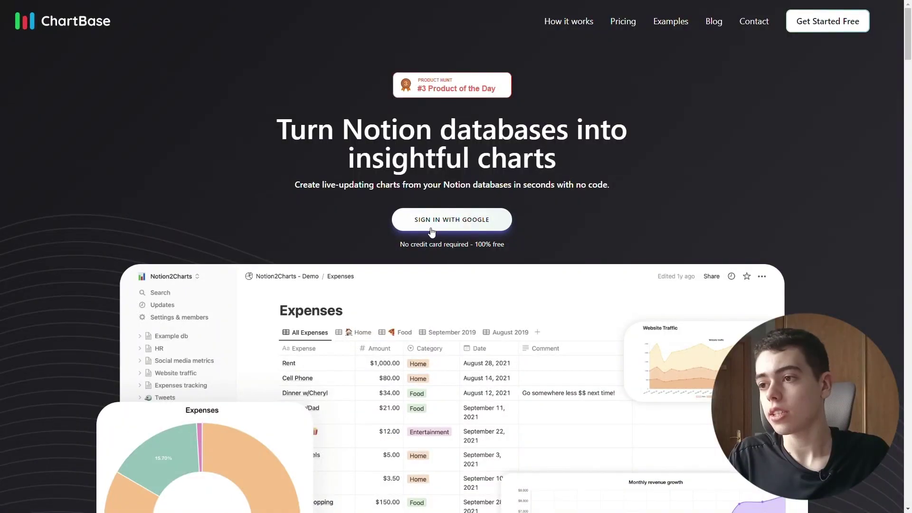
pyautogui.click(409, 211)
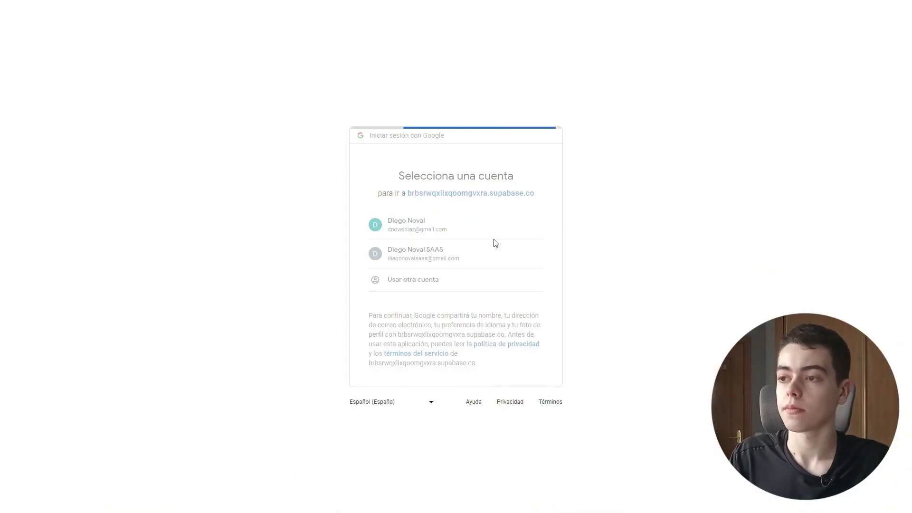
pyautogui.click(494, 220)
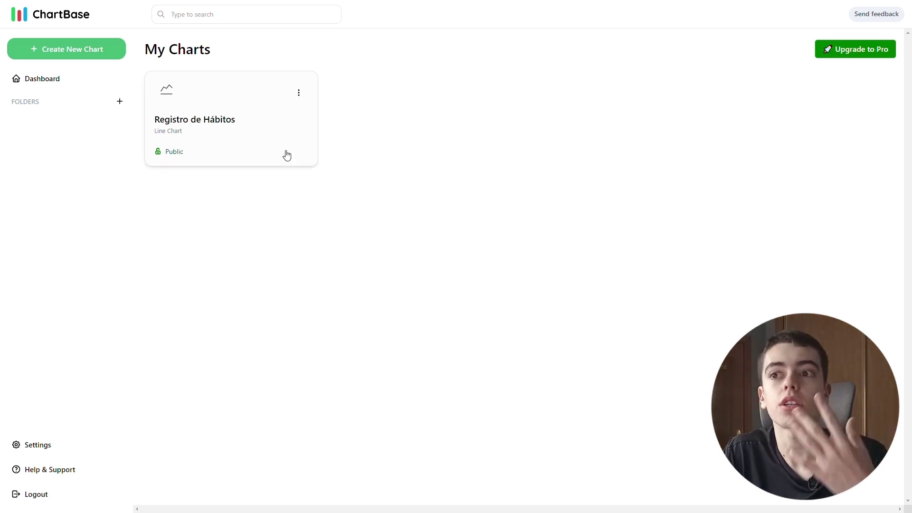
# - Delete the existing Registro de Hábitos line chart from My Charts
pyautogui.click(303, 97)
pyautogui.click(321, 119)
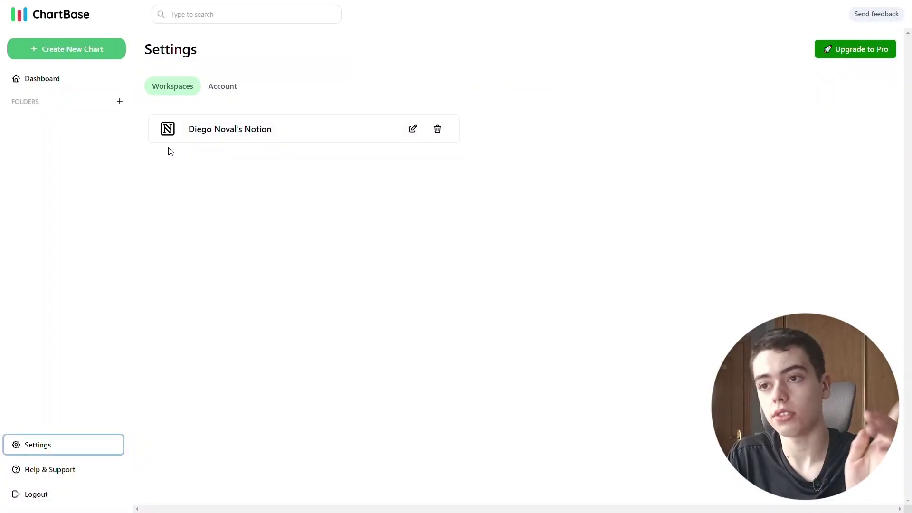
# - Edit the connected Notion workspace so ChartBase is allowed access to the Habit Tracker page
pyautogui.click(250, 139)
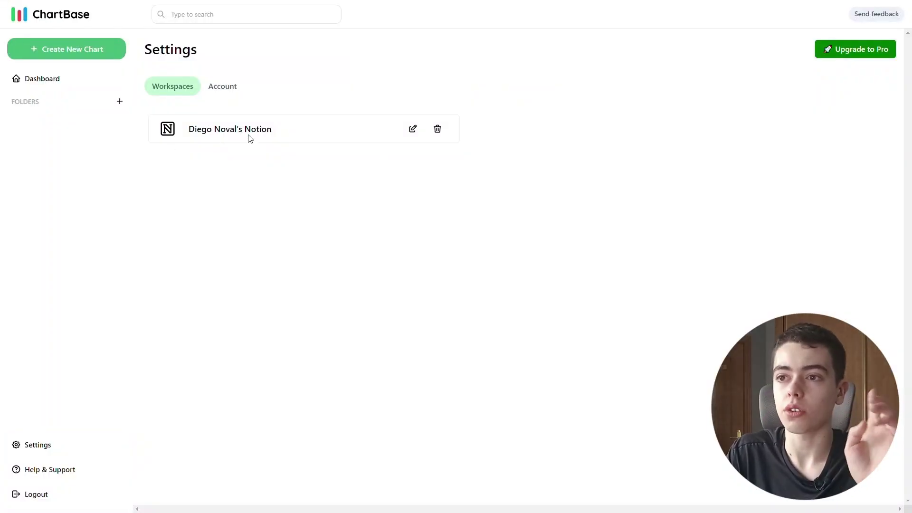
pyautogui.click(414, 137)
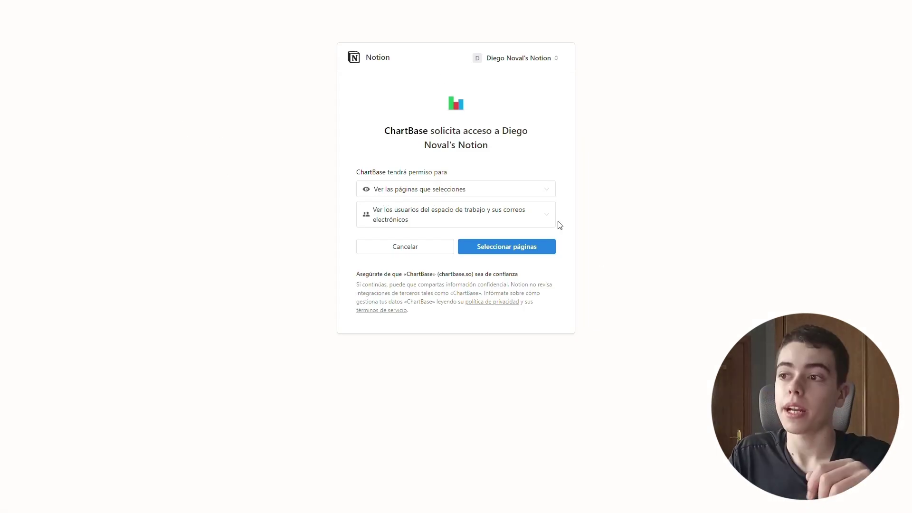
pyautogui.click(536, 246)
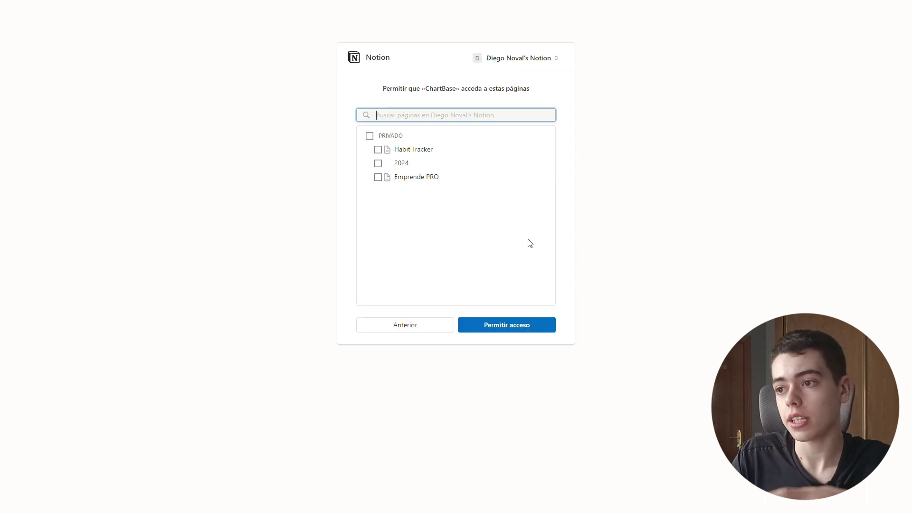
pyautogui.click(412, 152)
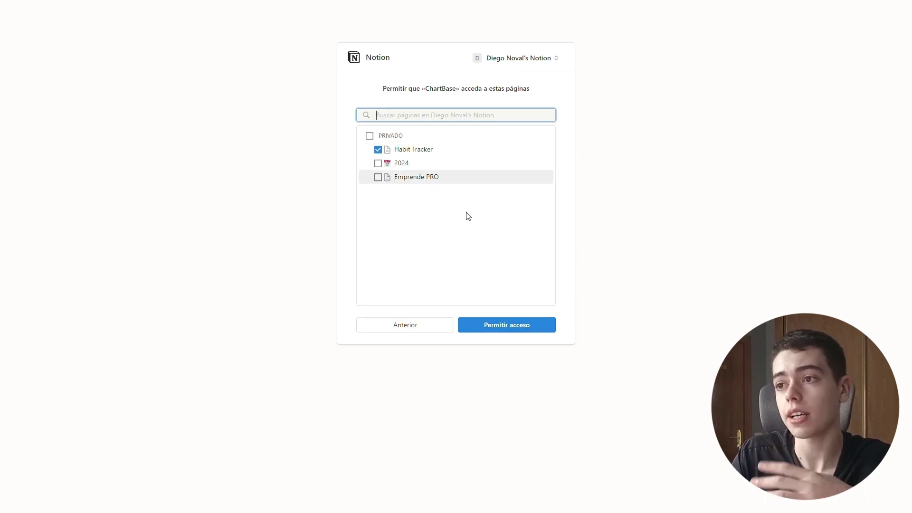
pyautogui.click(519, 323)
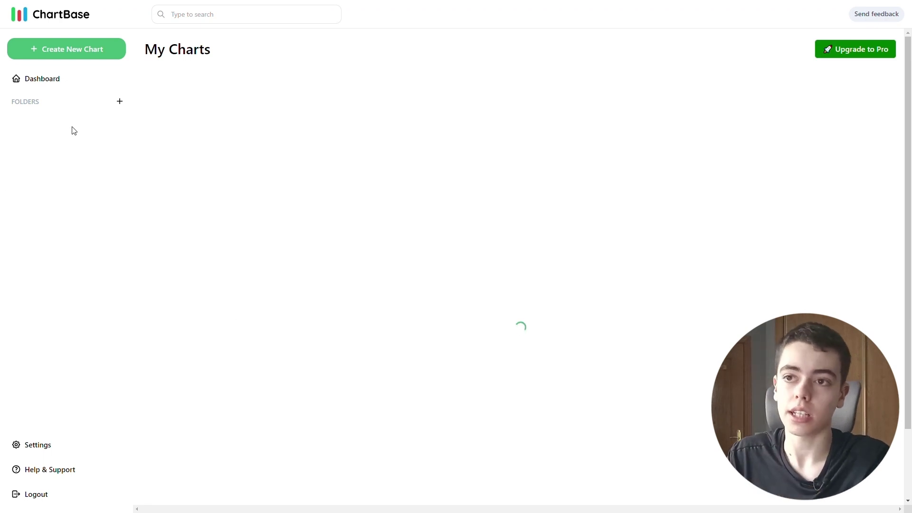
# - Start a new line chart based on the Registro de Hábitos database, refreshing the database list
pyautogui.click(78, 49)
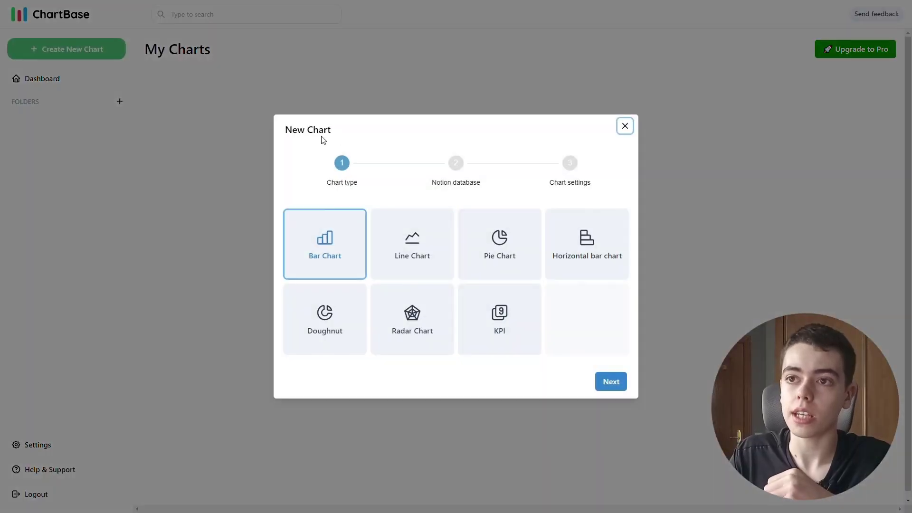
pyautogui.click(403, 248)
pyautogui.click(611, 383)
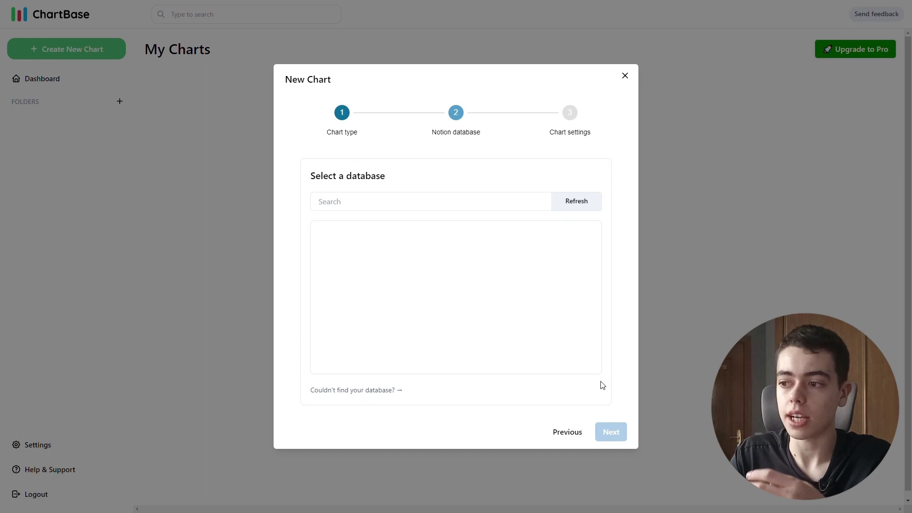
pyautogui.click(568, 211)
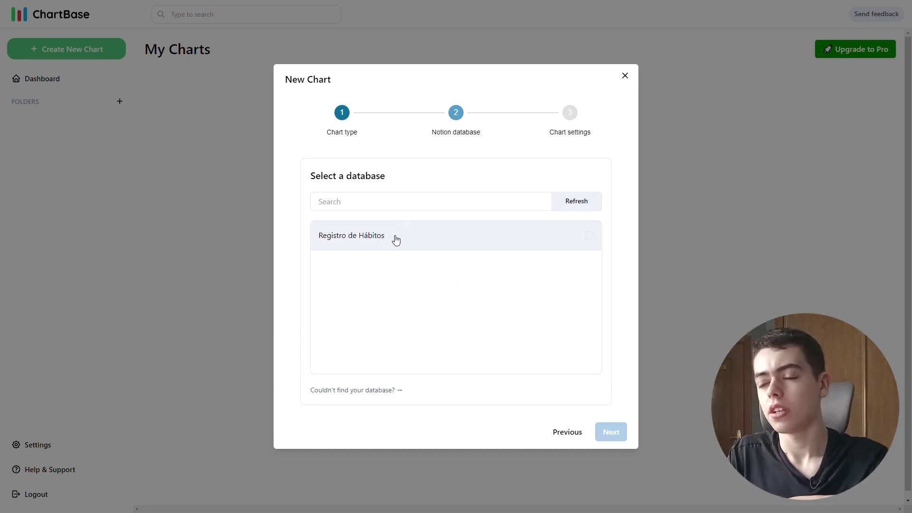
pyautogui.click(395, 241)
# - Create the chart with Fecha on the X axis and Fórmula on the Y axis
pyautogui.tripleClick(460, 246)
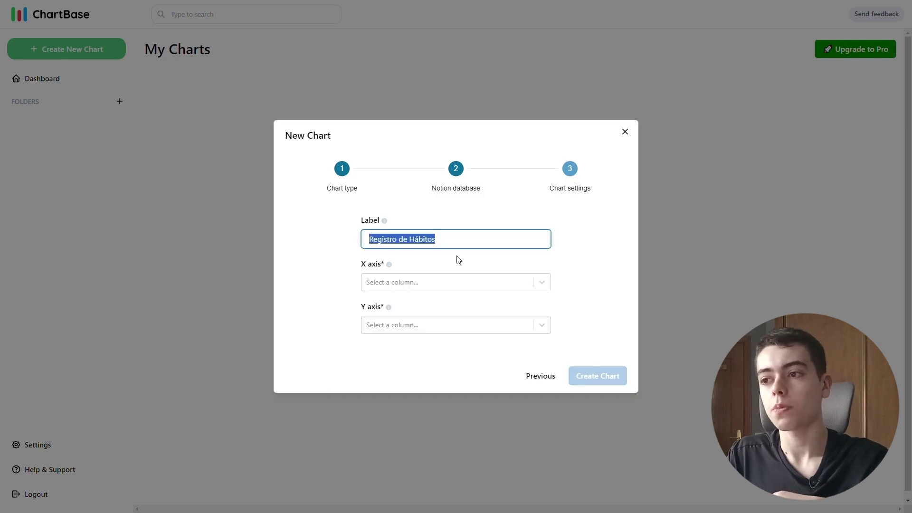
pyautogui.click(457, 259)
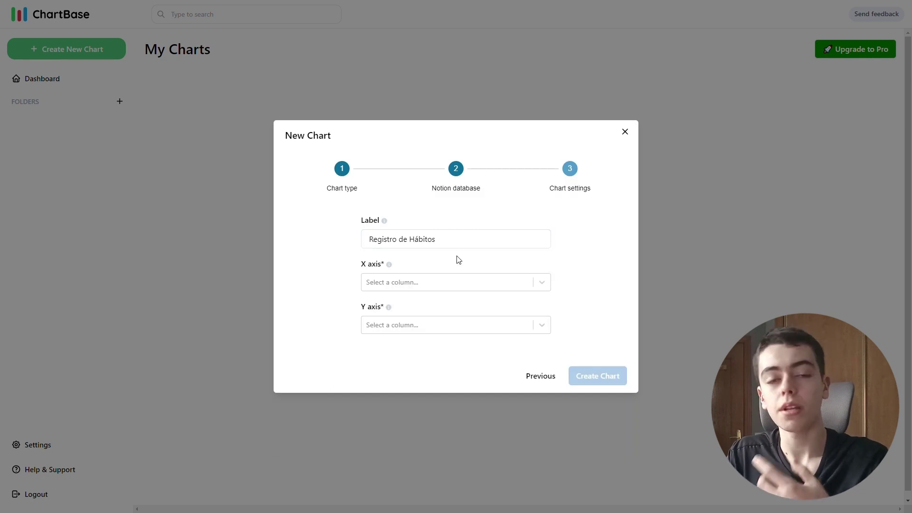
pyautogui.click(444, 285)
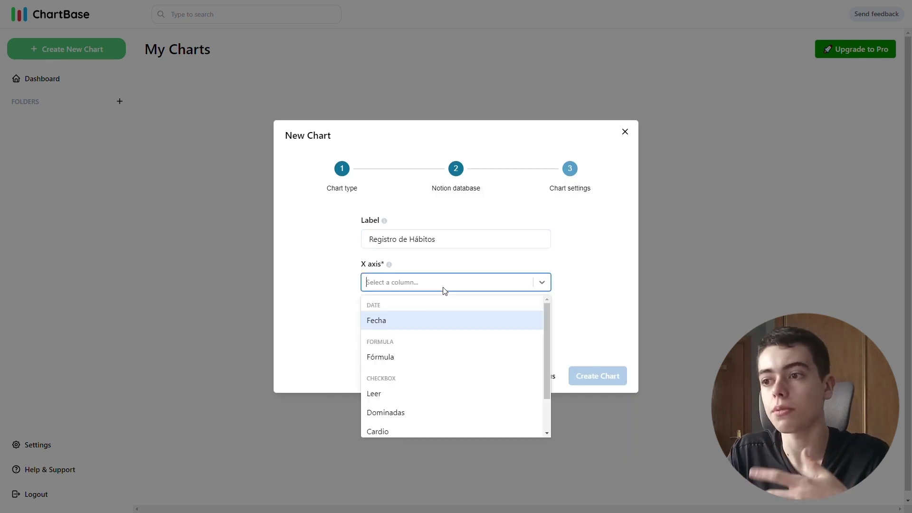
pyautogui.click(392, 322)
pyautogui.click(404, 325)
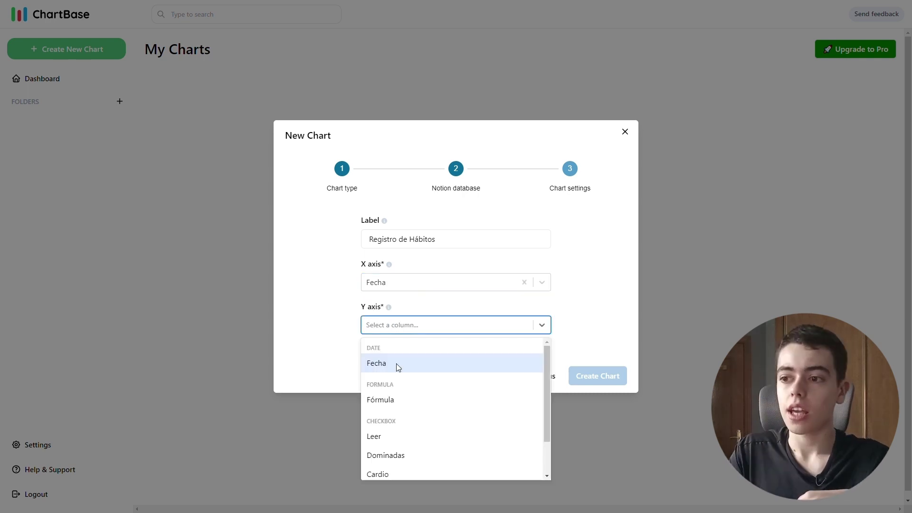
pyautogui.click(407, 404)
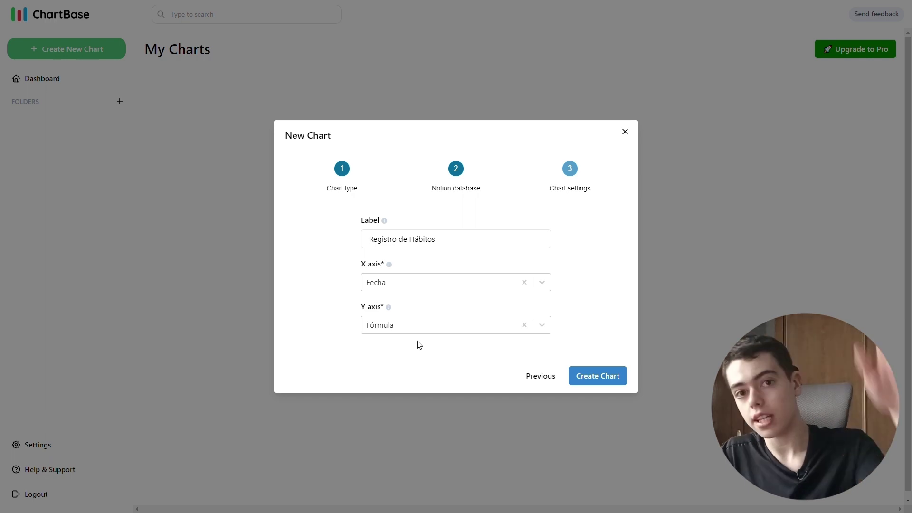
pyautogui.click(612, 372)
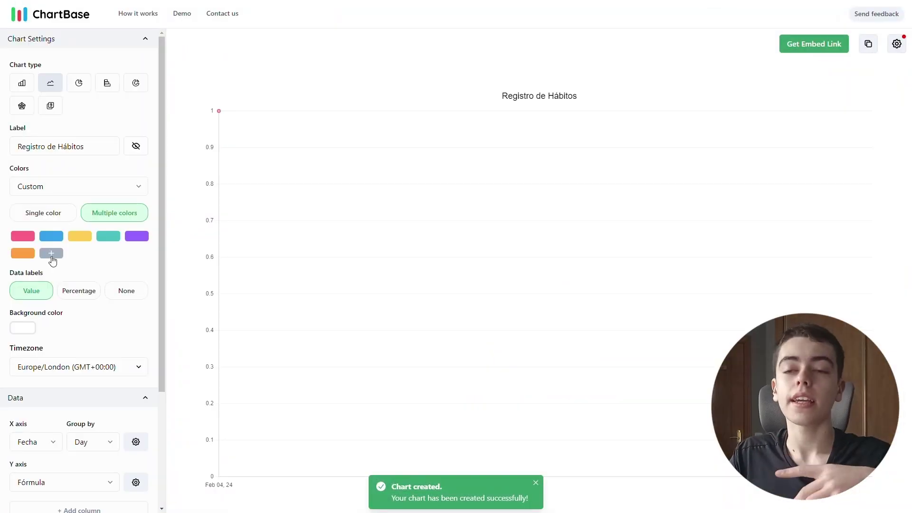
# - Sort the chart's data by Fecha in ascending order
pyautogui.scroll(-3, 73, 339)
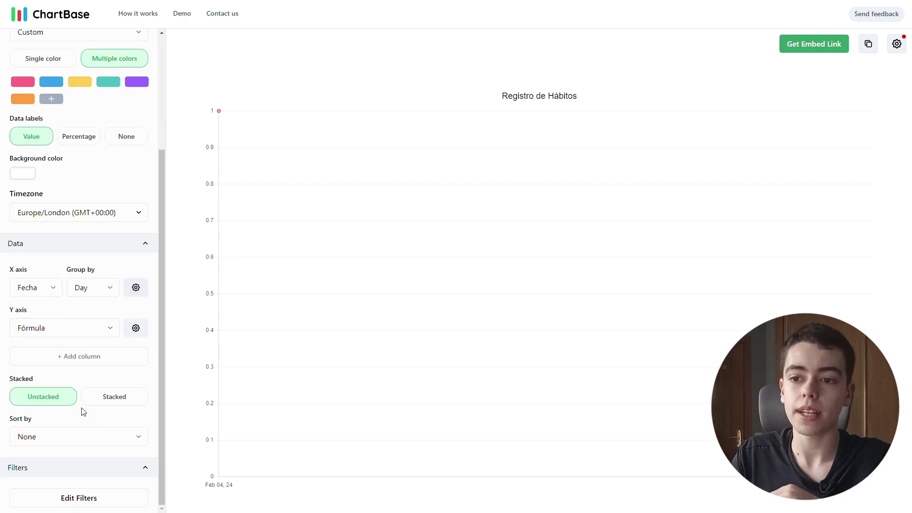
pyautogui.click(94, 444)
pyautogui.click(73, 470)
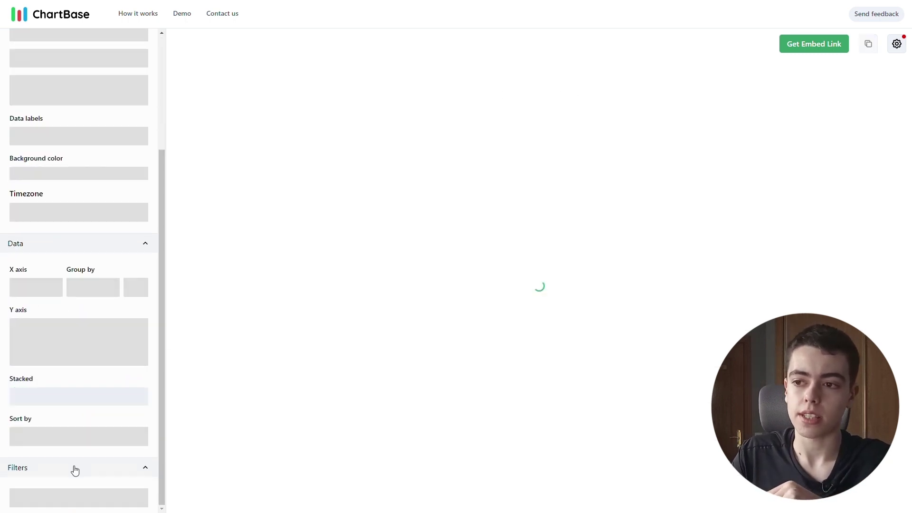
# - Set the data type of the chart's Y axis to Percentage
pyautogui.click(97, 335)
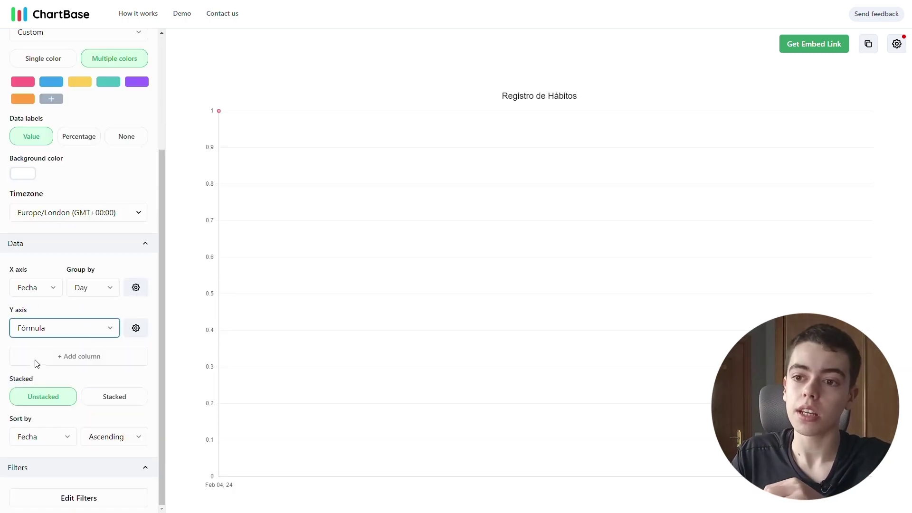
pyautogui.click(136, 328)
pyautogui.click(399, 188)
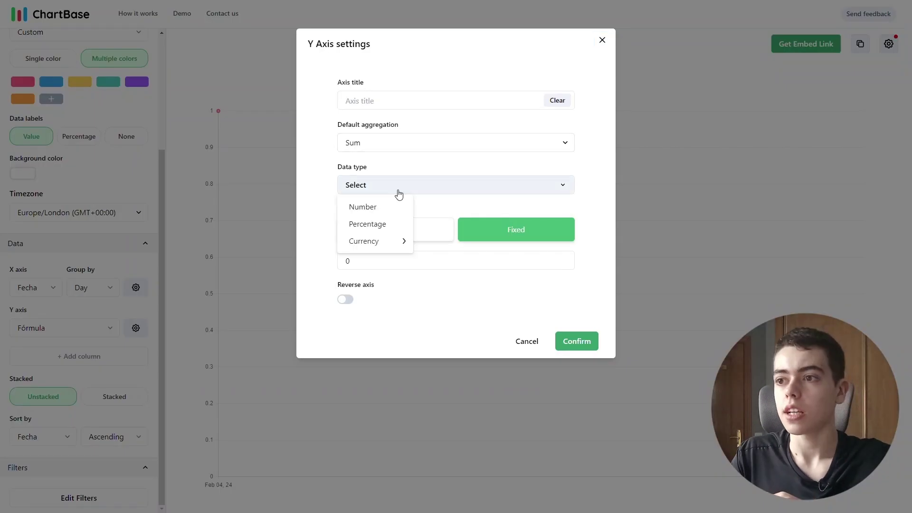
pyautogui.click(392, 225)
pyautogui.click(576, 346)
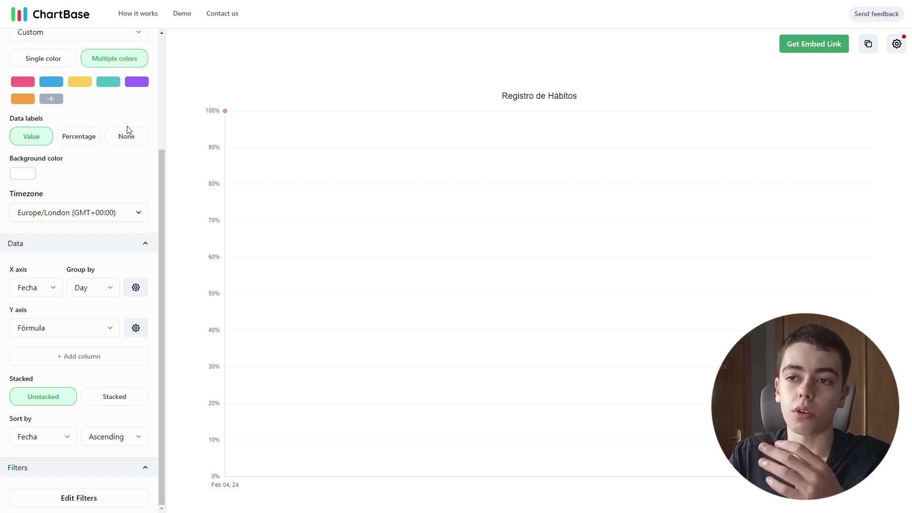
# - Switch the chart from multiple colors to a single color and make it bright green
pyautogui.scroll(2, 50, 183)
pyautogui.click(40, 154)
pyautogui.click(23, 177)
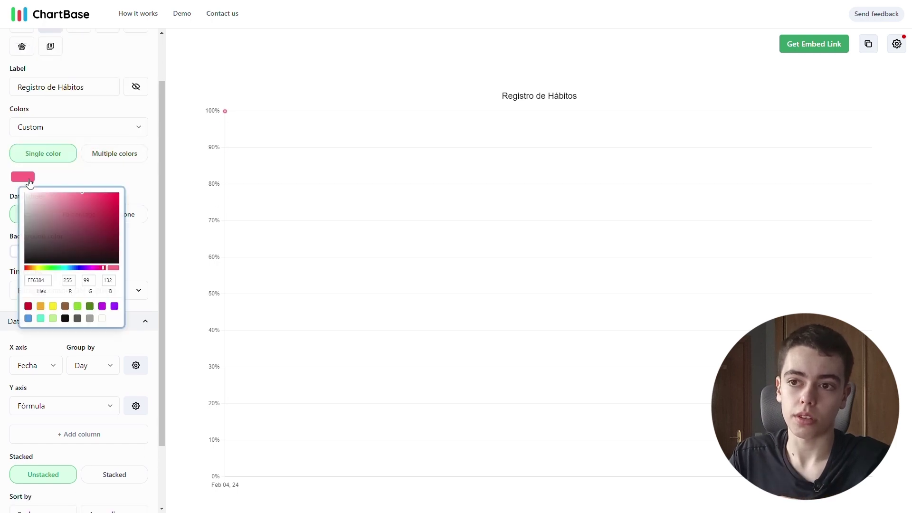
pyautogui.moveTo(62, 268); pyautogui.dragTo(50, 268)
pyautogui.moveTo(95, 215); pyautogui.dragTo(122, 190)
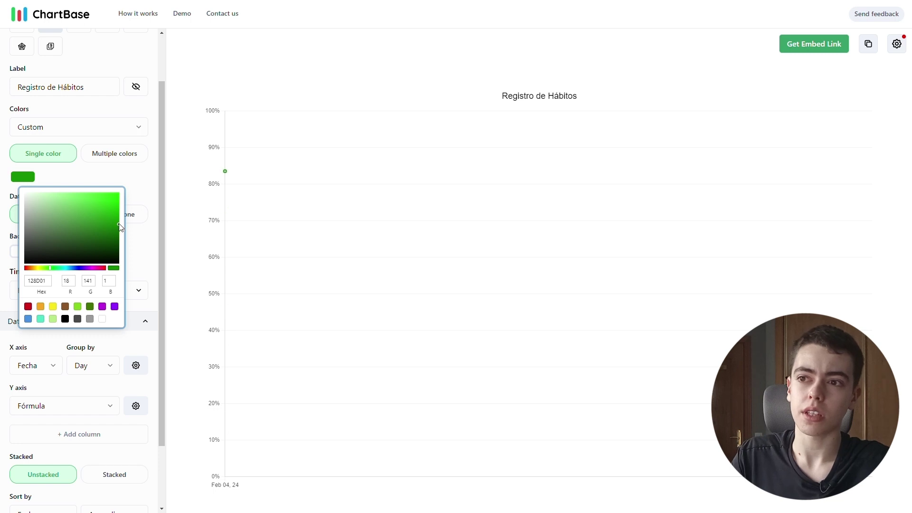
# - Try adjusting the chart's background color, returning it to white
pyautogui.click(14, 251)
pyautogui.click(23, 252)
pyautogui.moveTo(74, 299); pyautogui.dragTo(10, 264)
pyautogui.click(102, 244)
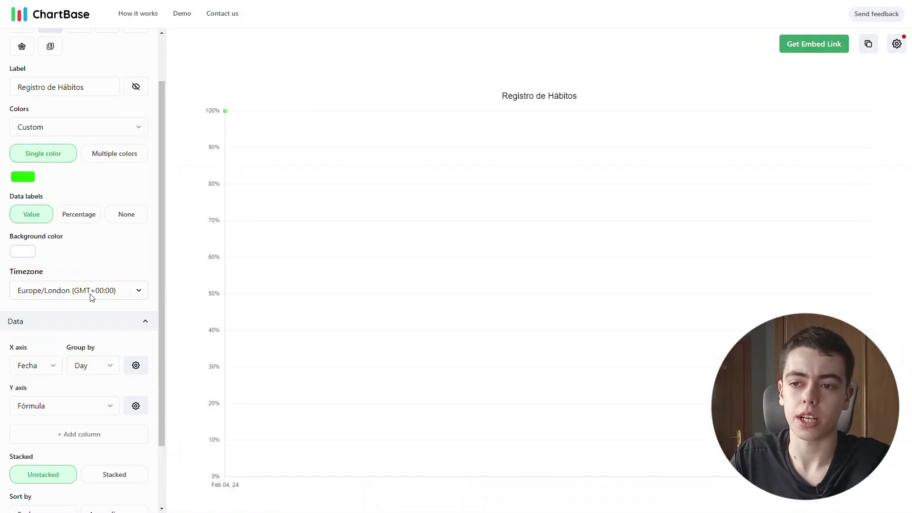
# - Generate the embed link for the chart and copy it
pyautogui.scroll(-2, 92, 297)
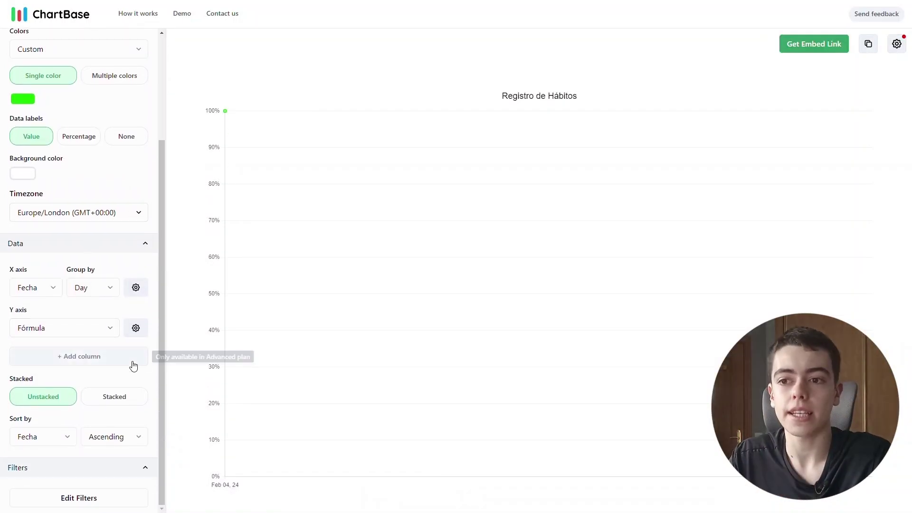
pyautogui.scroll(1, 85, 397)
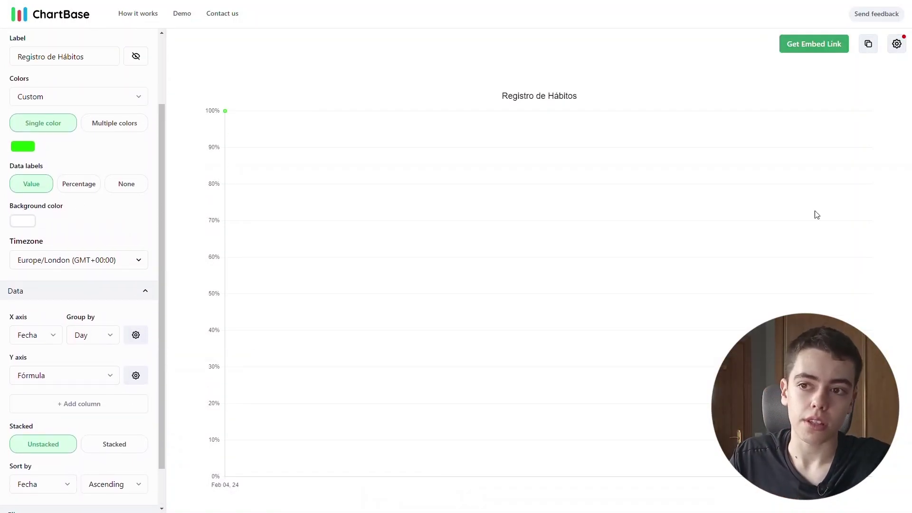
pyautogui.click(808, 43)
pyautogui.click(888, 111)
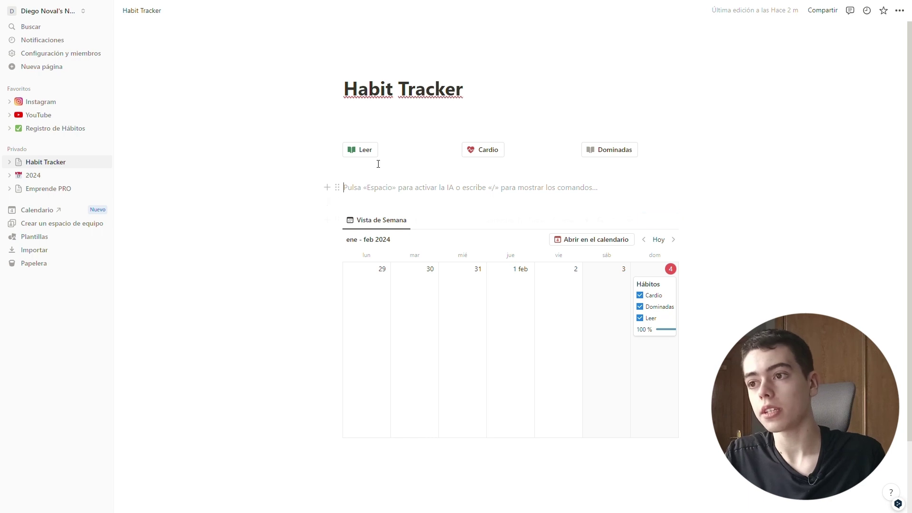
# - Embed the copied chart link between the habit buttons and the week view, and widen the chart beyond the text column
pyautogui.hotkey('ctrl', 'v')
pyautogui.click(620, 233)
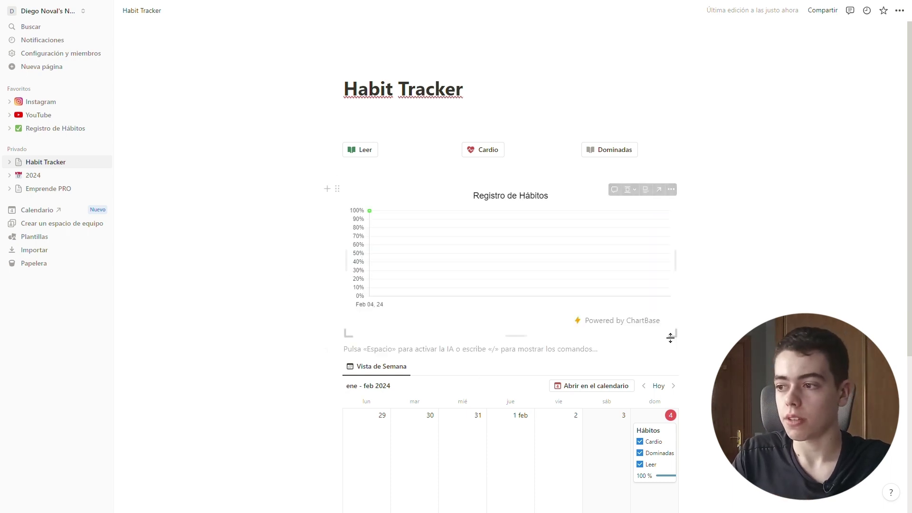
pyautogui.moveTo(674, 335); pyautogui.dragTo(855, 413)
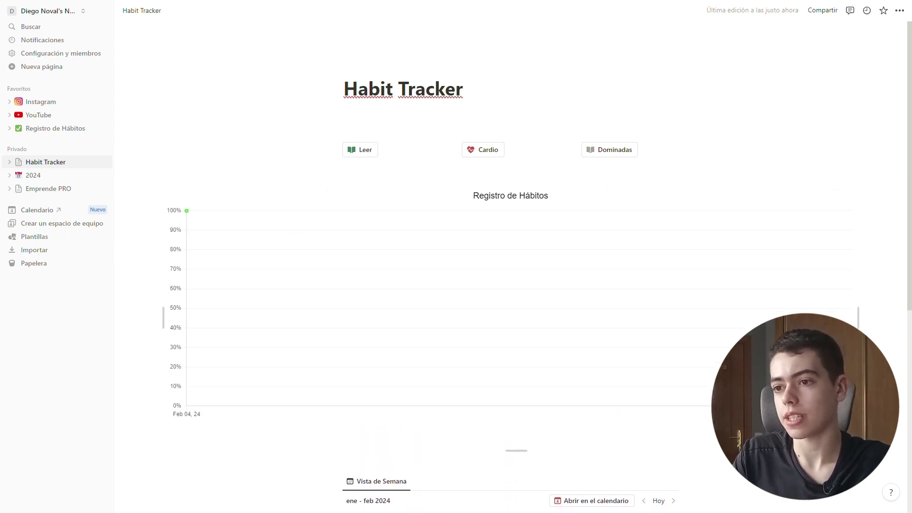
pyautogui.scroll(-2, 665, 285)
pyautogui.moveTo(849, 238); pyautogui.dragTo(784, 253)
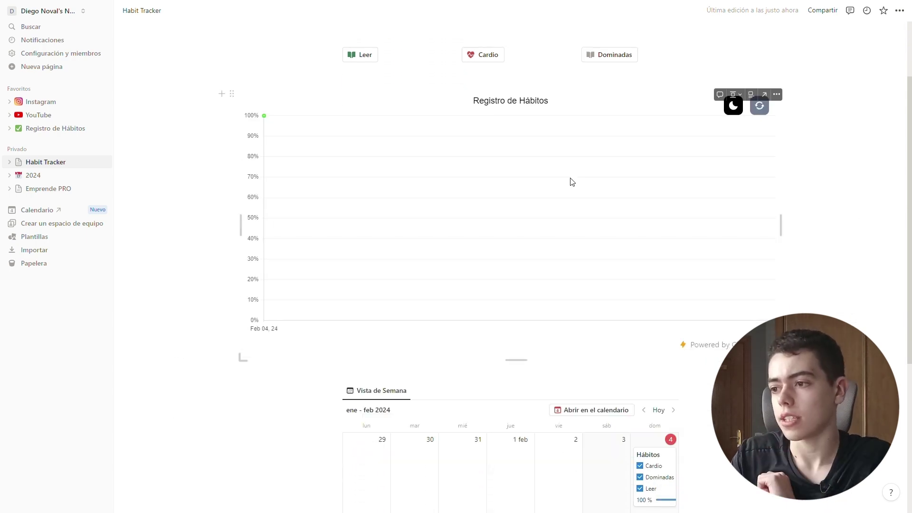
# - Add a Hábitos entry for 5 de febrero de 2024 with Cardio, Dominadas and Leer checked, and refresh the embedded chart
pyautogui.scroll(-3, 697, 295)
pyautogui.moveTo(637, 312); pyautogui.dragTo(352, 300)
pyautogui.click(369, 309)
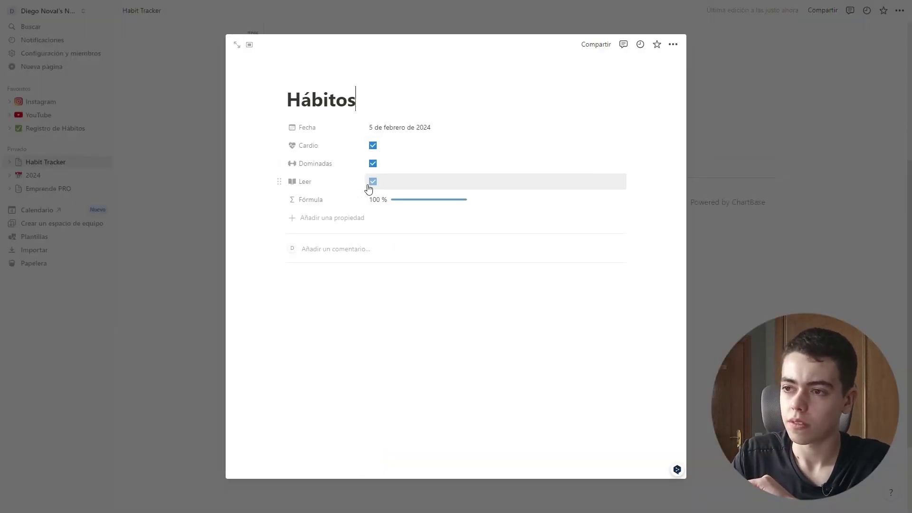
pyautogui.click(759, 105)
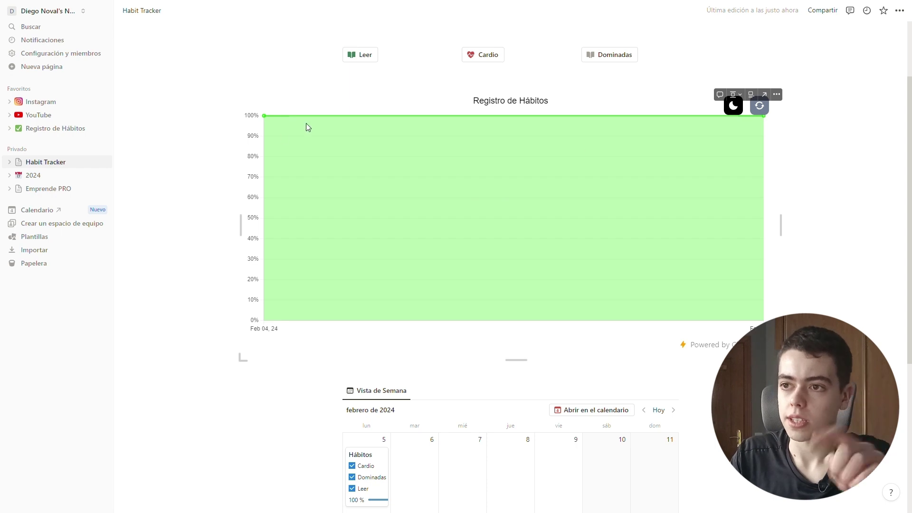
# - Uncheck Cardio, Dominadas and Leer in the 5 February Hábitos entry and refresh the embedded chart
pyautogui.scroll(-2, 398, 357)
pyautogui.click(352, 371)
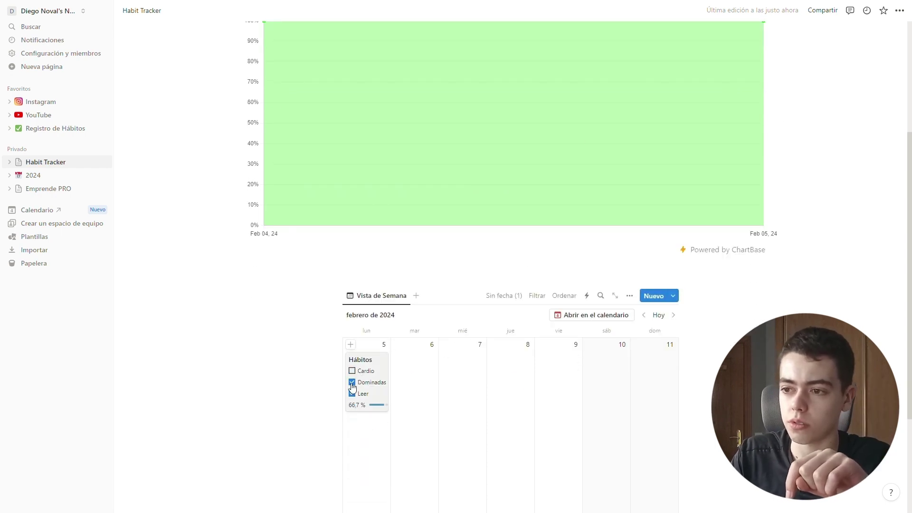
pyautogui.click(352, 383)
pyautogui.click(352, 394)
pyautogui.scroll(2, 352, 394)
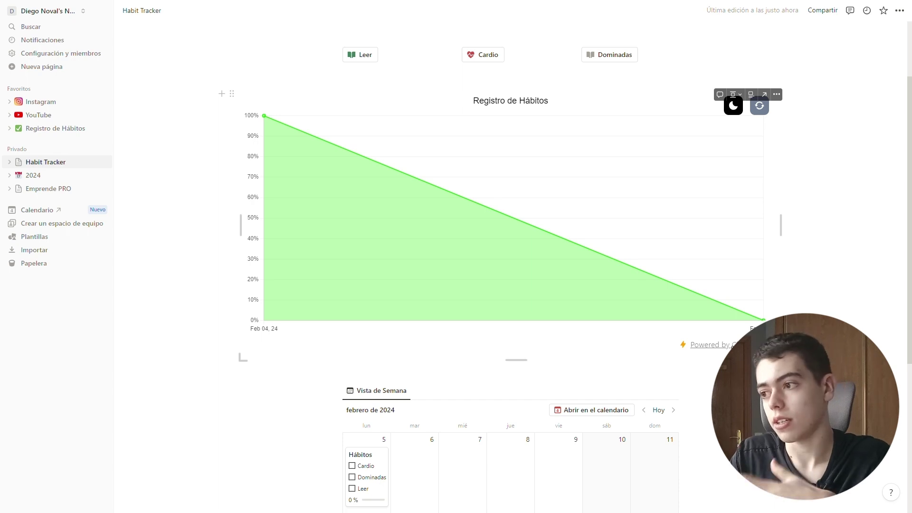
# - Try dark mode on the embedded chart, return it to light mode and refresh it
pyautogui.scroll(2, 845, 288)
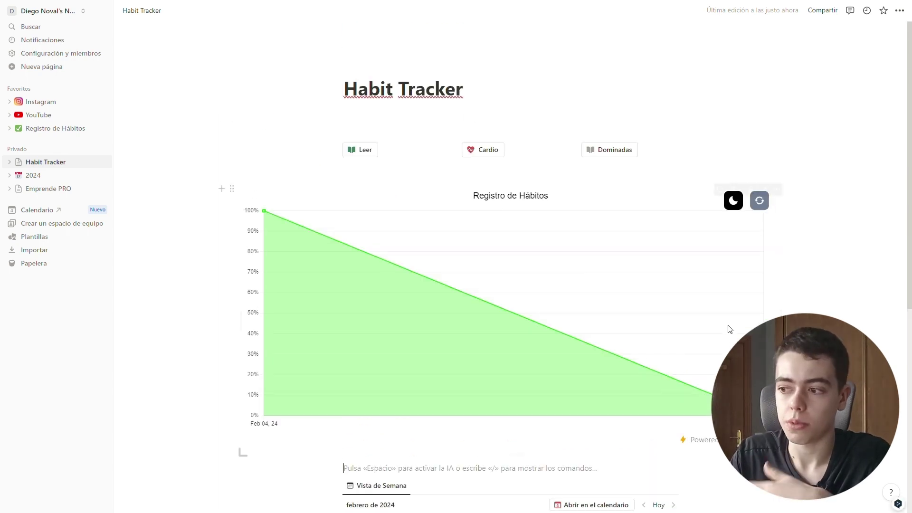
pyautogui.click(732, 207)
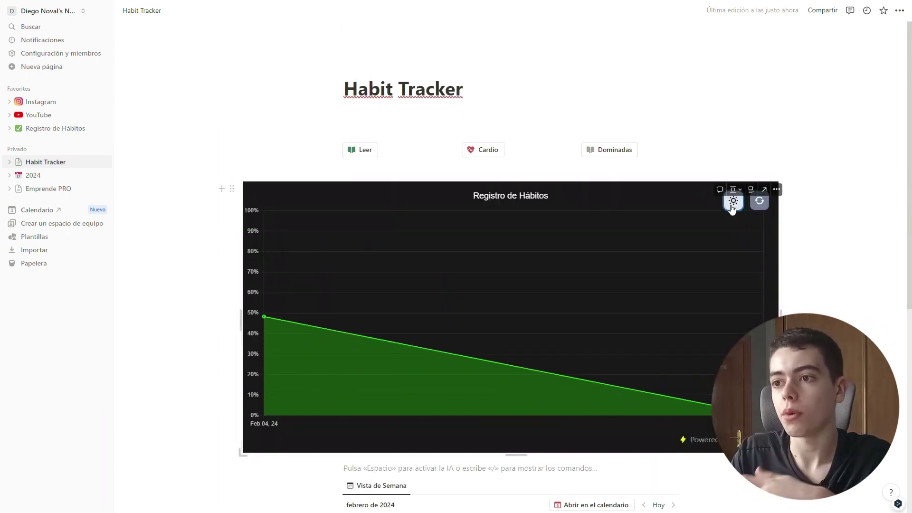
pyautogui.click(763, 208)
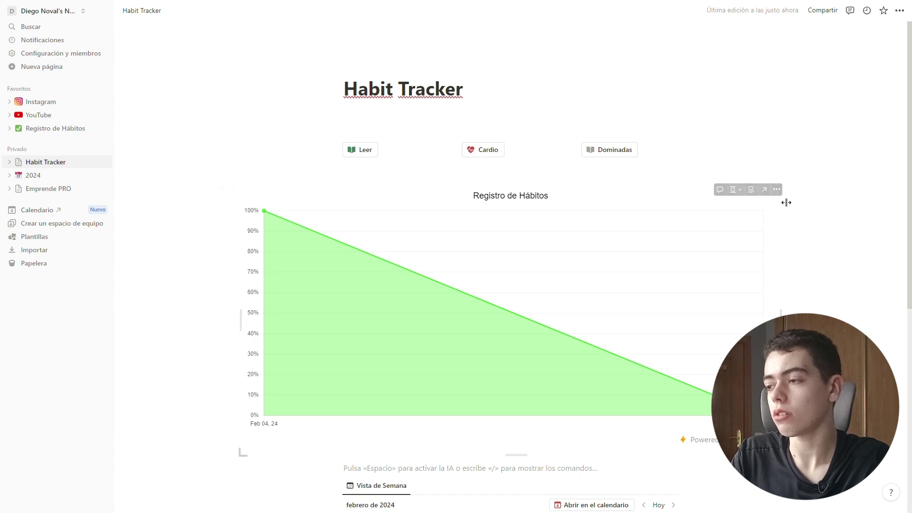
pyautogui.click(777, 189)
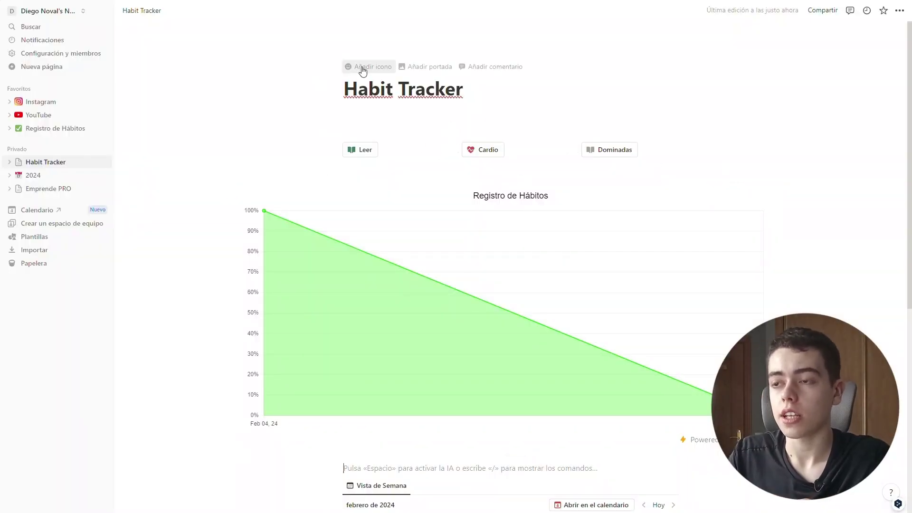
# - Give the Habit Tracker page a green check-mark icon and an aerial island cover photo from an Unsplash search for "maldivas"
pyautogui.click(363, 70)
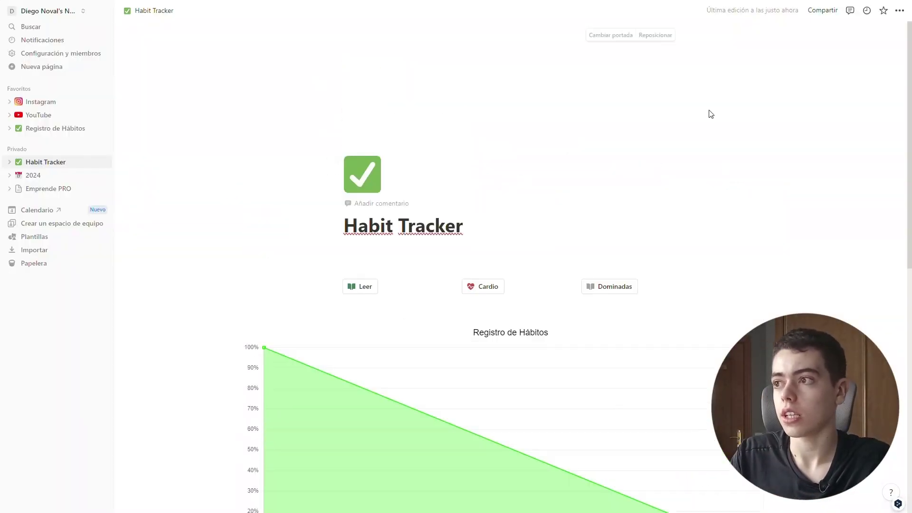
pyautogui.click(611, 34)
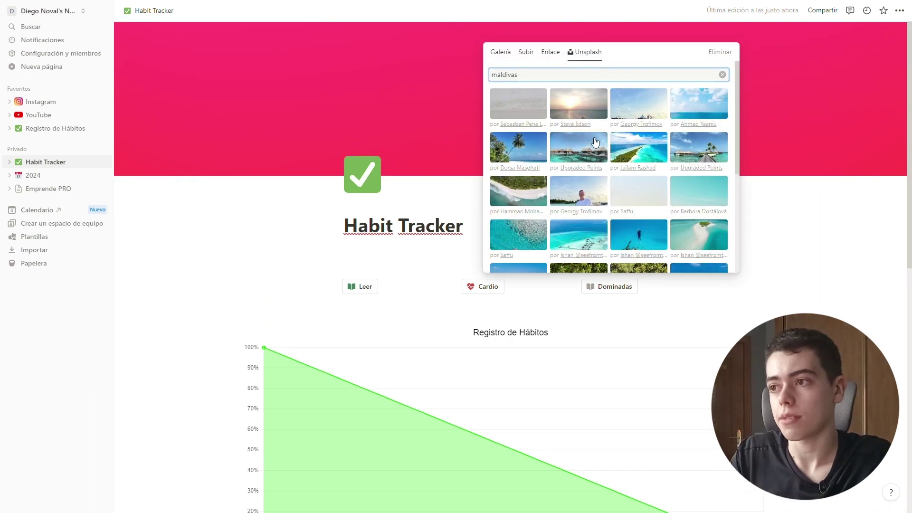
pyautogui.click(648, 148)
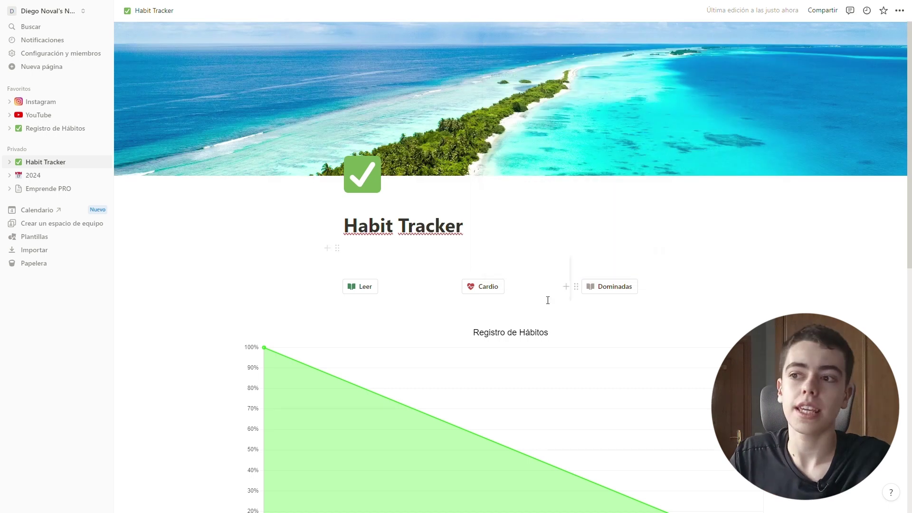
# - Review the finished tracker page and the template's setup notes on habit buttons, chart link and formula
pyautogui.scroll(-4, 408, 213)
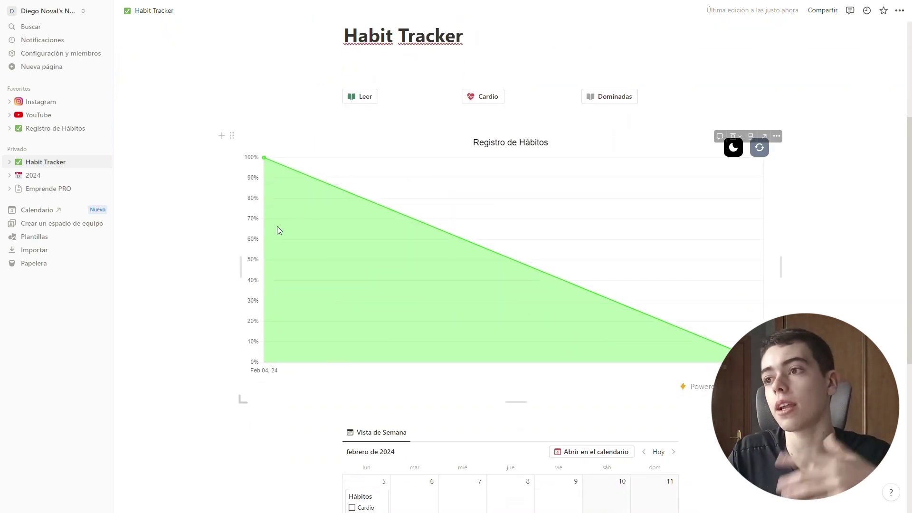
pyautogui.scroll(2, 342, 213)
pyautogui.scroll(-2, 508, 180)
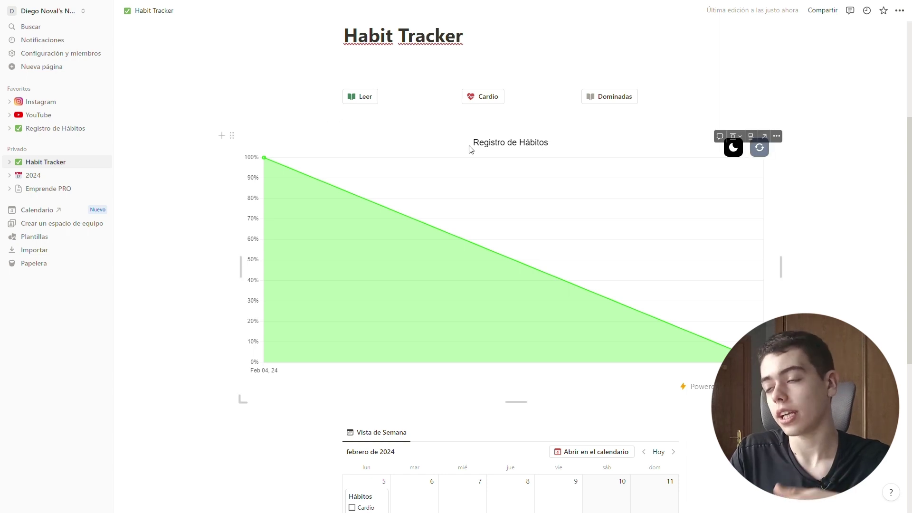
pyautogui.scroll(-5, 554, 177)
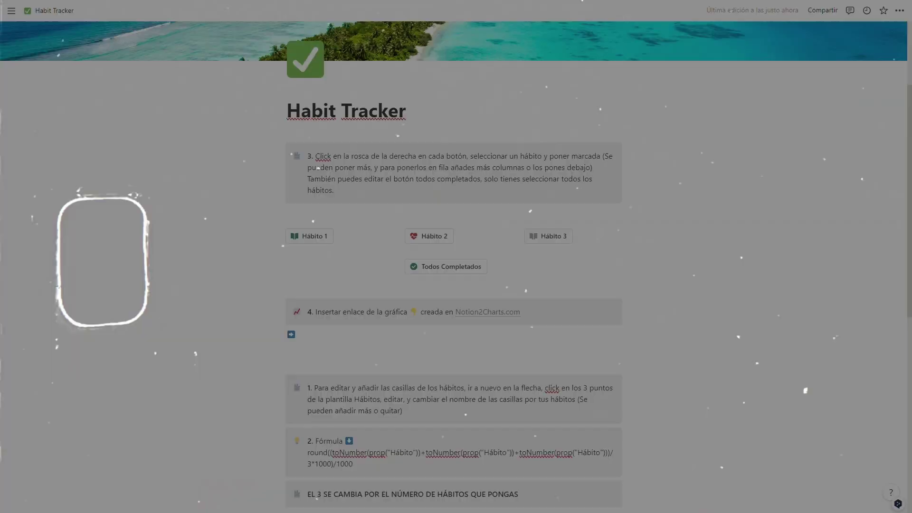
pyautogui.scroll(-5, 454, 266)
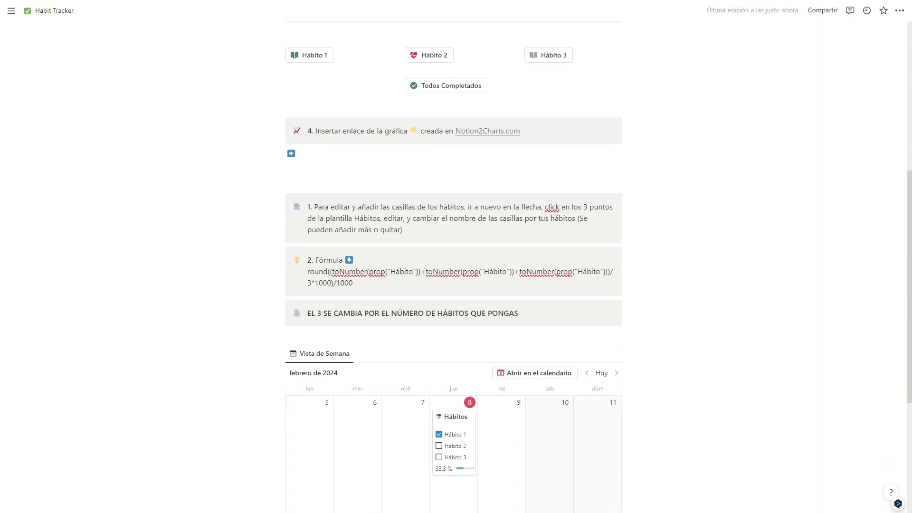
pyautogui.scroll(2, 453, 199)
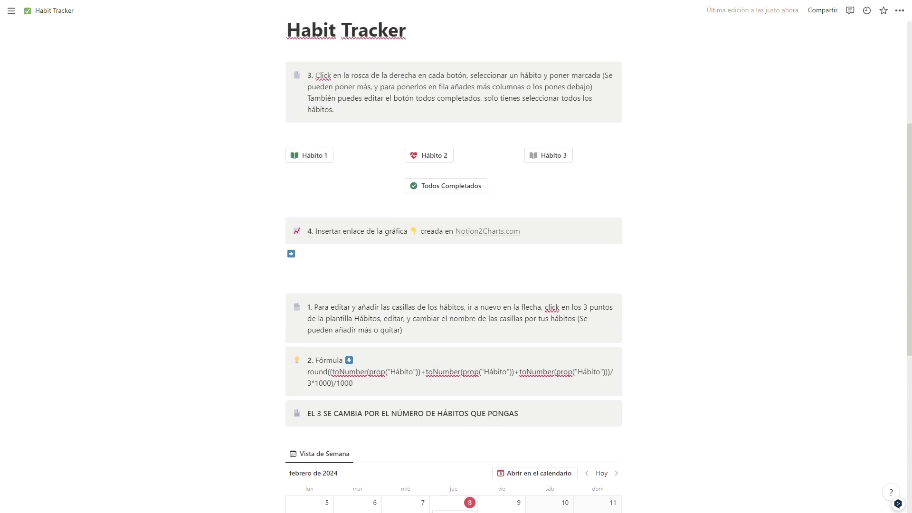